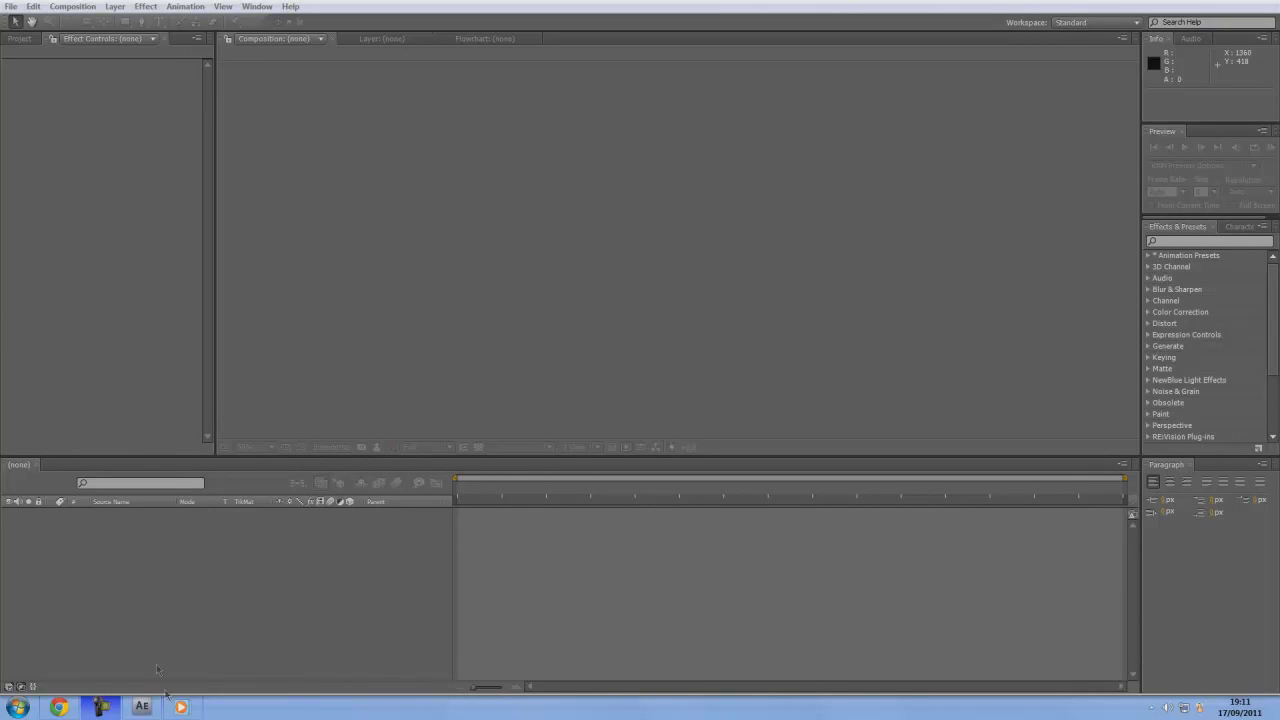
Watch the finished FlavourPanda intro 1 video in the media player, pause it near the end, and close the player.
click(181, 706)
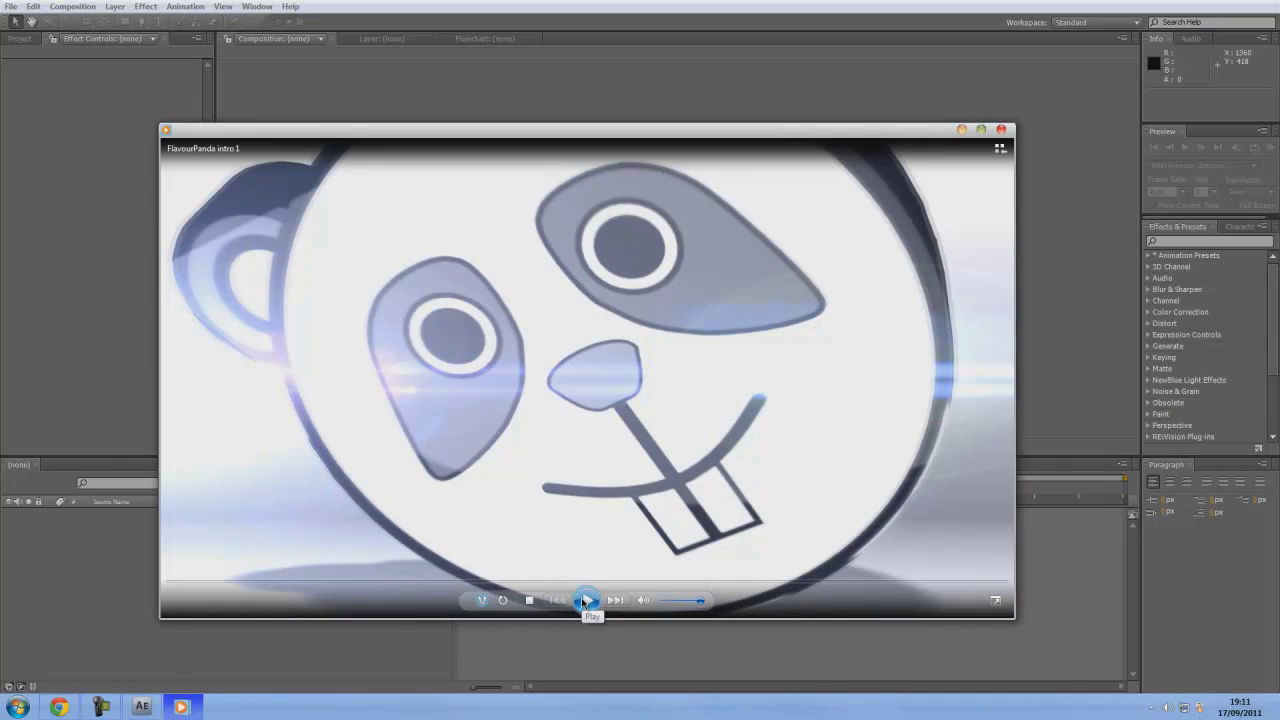
click(585, 601)
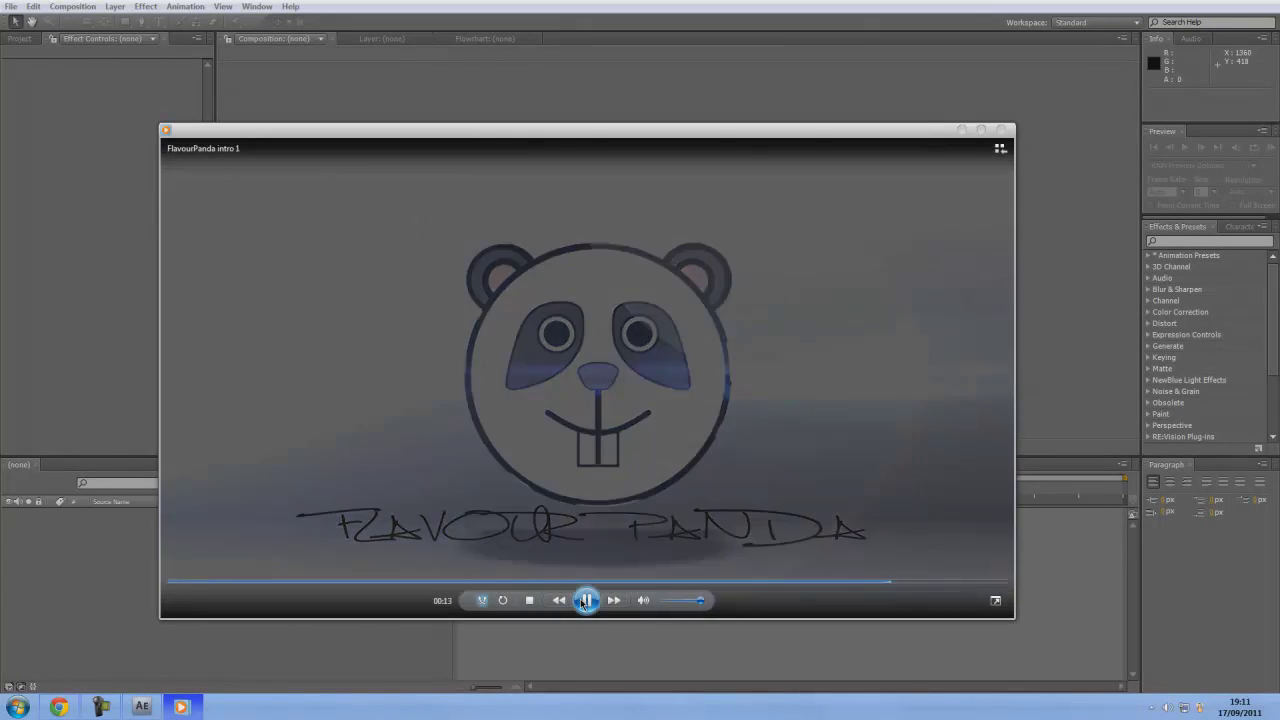
click(586, 600)
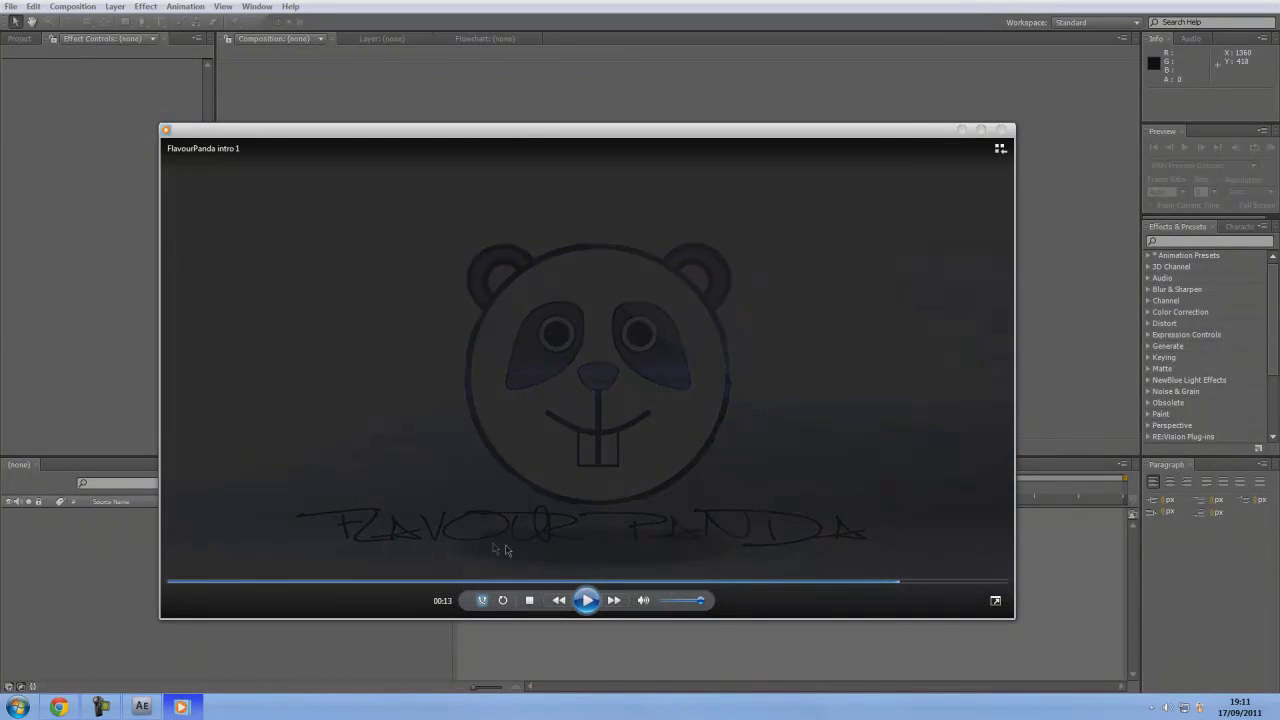
click(688, 588)
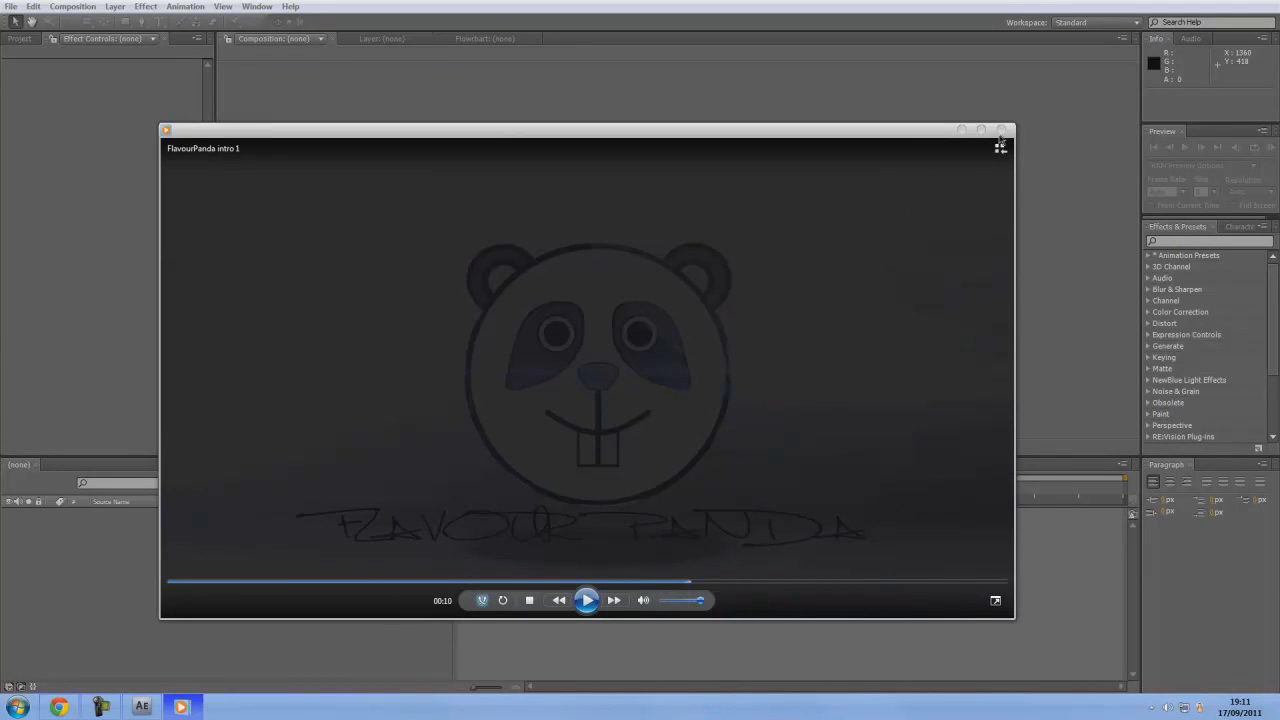
click(1002, 130)
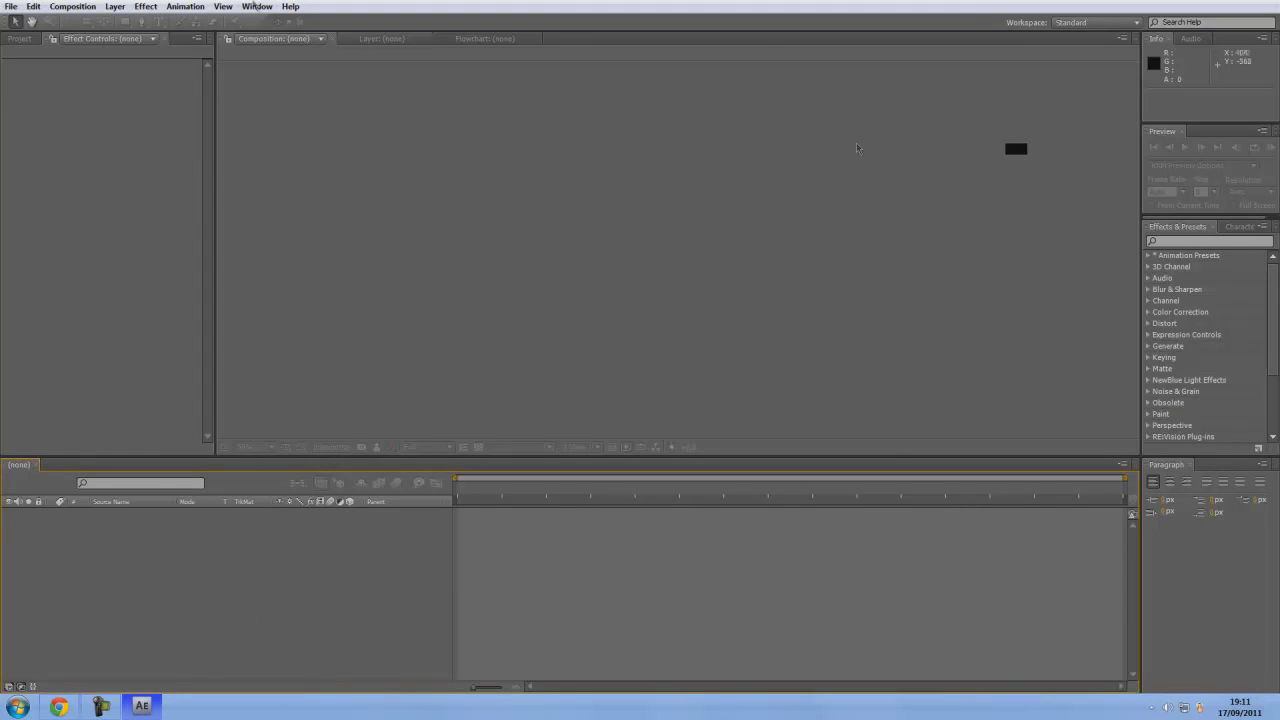
Create a new 1280 x 720 px composition with square pixels and a duration of 10 seconds.
key(ctrl+n)
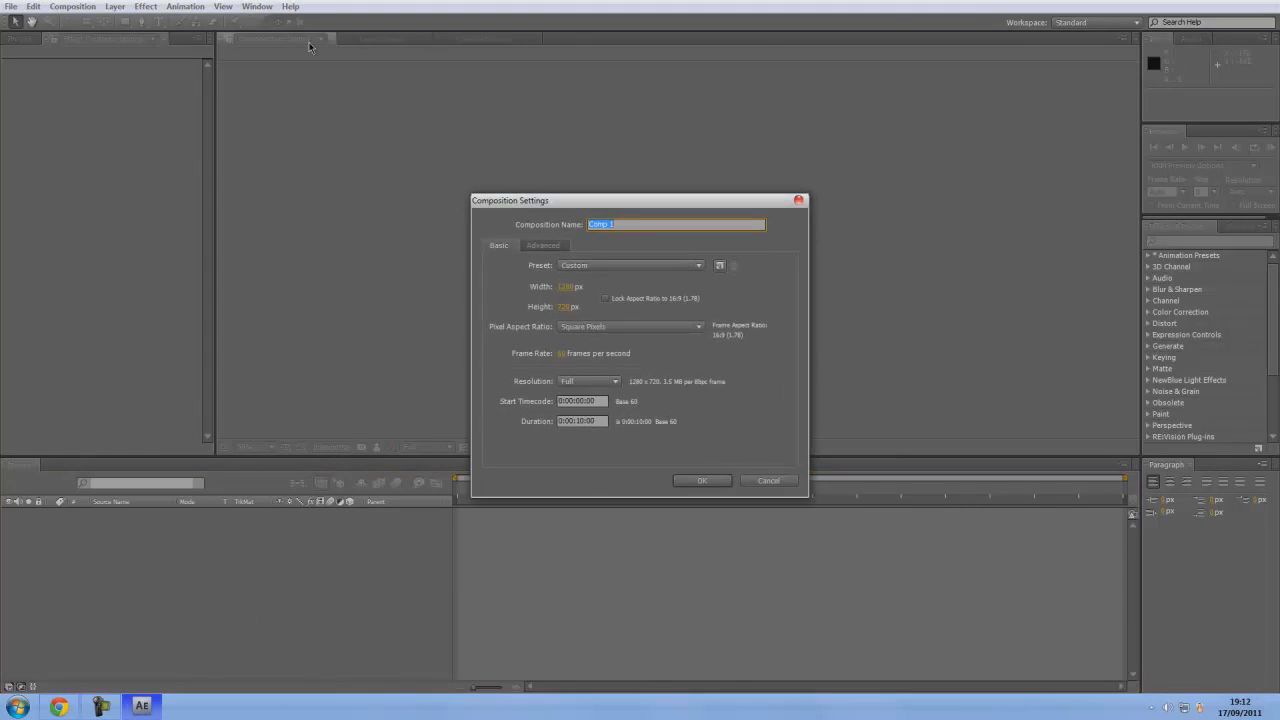
key(Return)
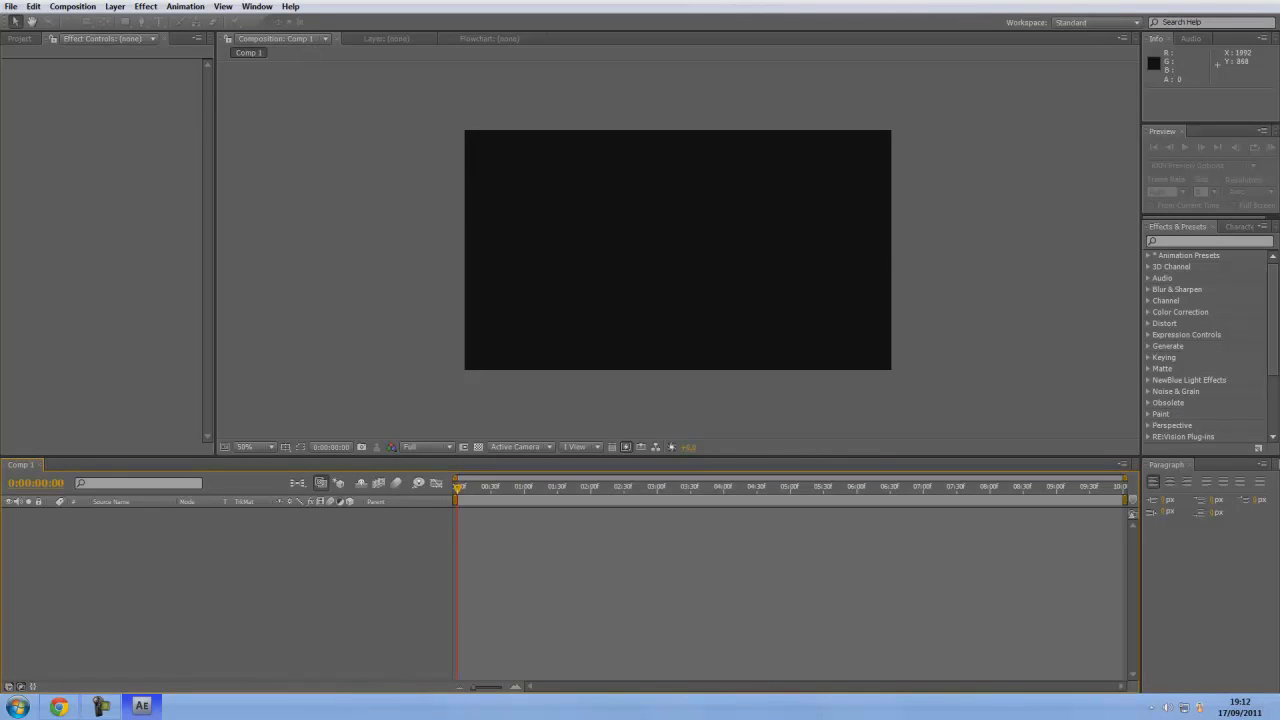
scroll(1240, 397, down, 5)
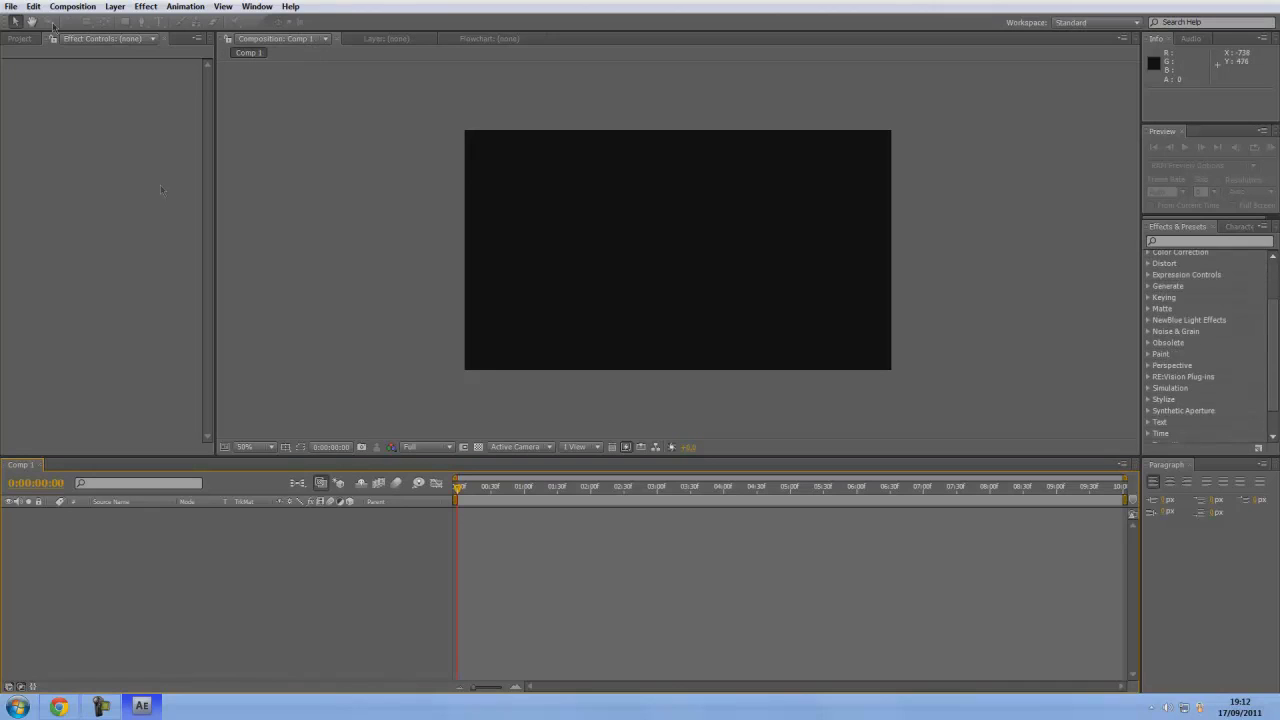
Add a composition-sized solid layer in dark gray (343434) as the background.
key(ctrl+y)
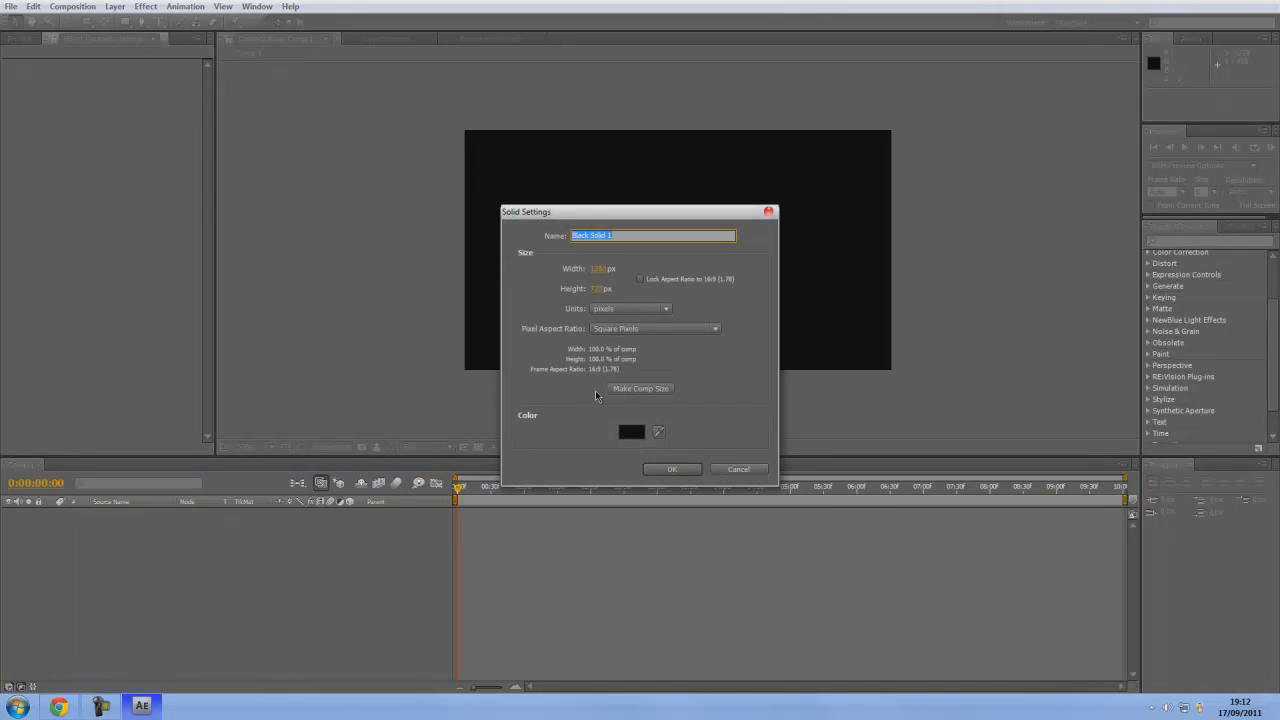
click(630, 433)
drag(683, 505, 638, 521)
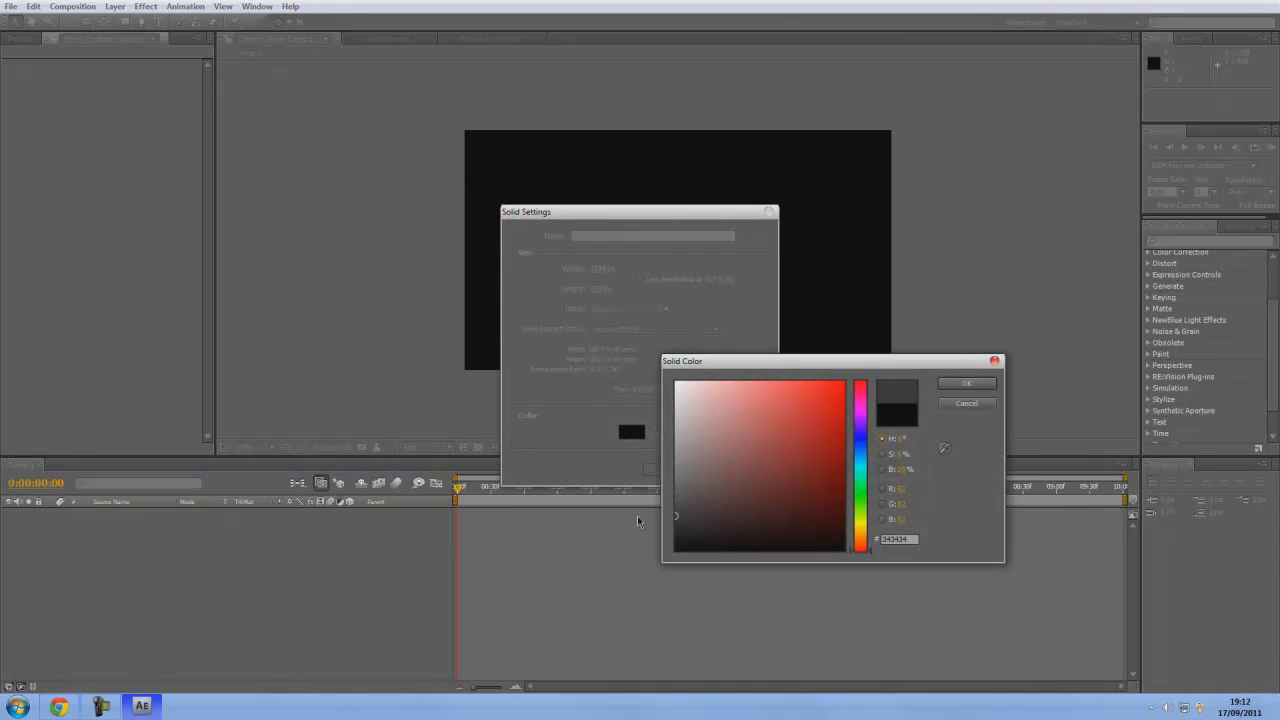
click(966, 384)
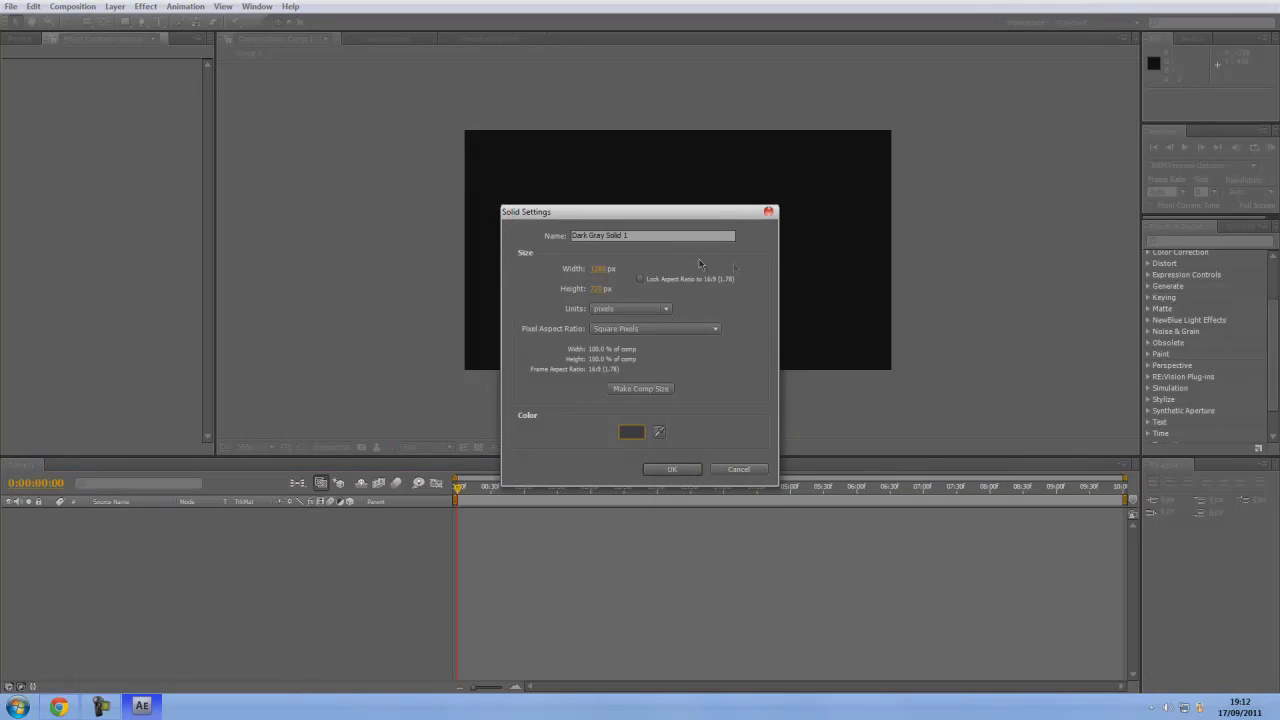
click(696, 470)
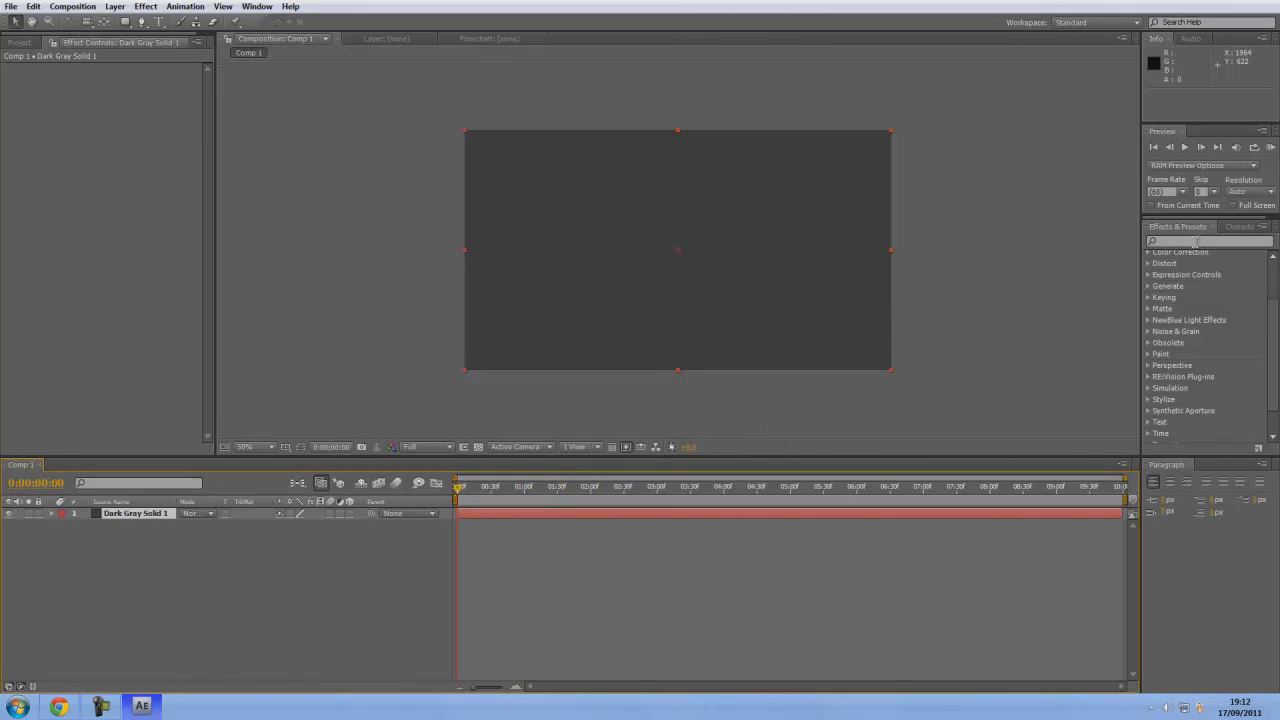
Add a new empty text layer above the dark gray background solid.
click(1196, 242)
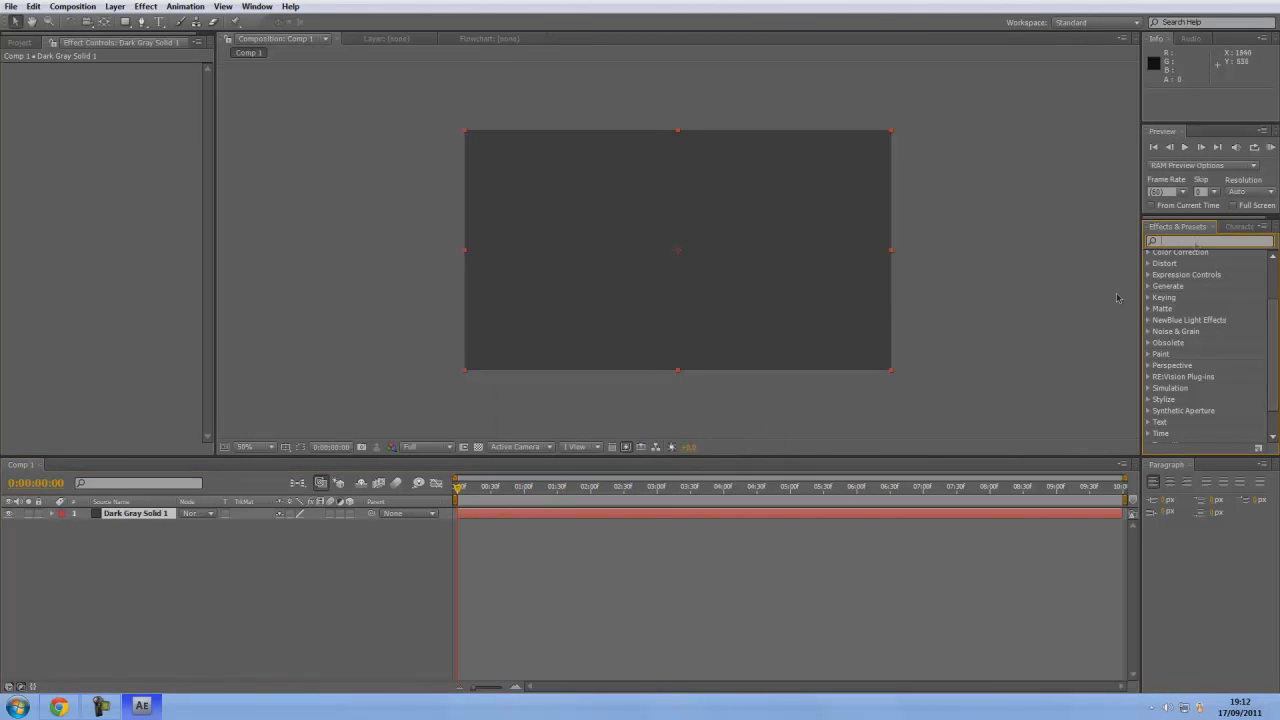
click(201, 565)
right_click(305, 551)
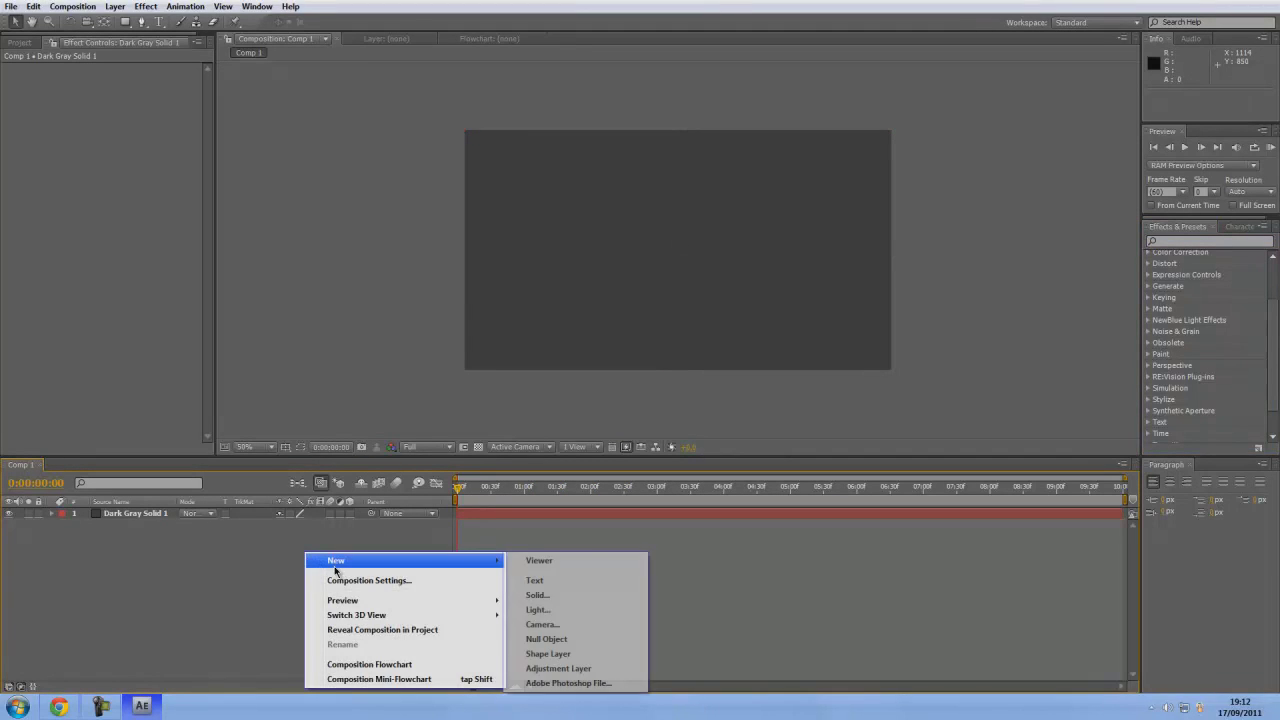
click(540, 580)
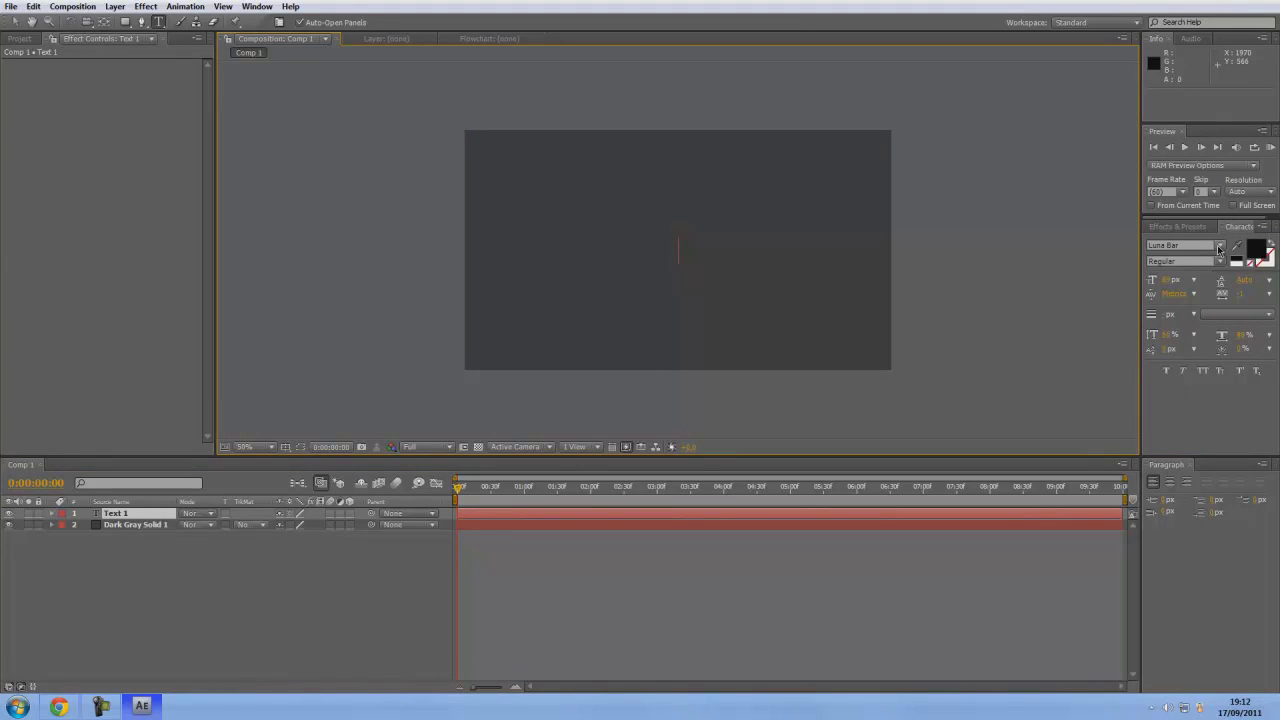
Try the Megatron font with the sample text FFFFSFS and clear that text.
click(1219, 246)
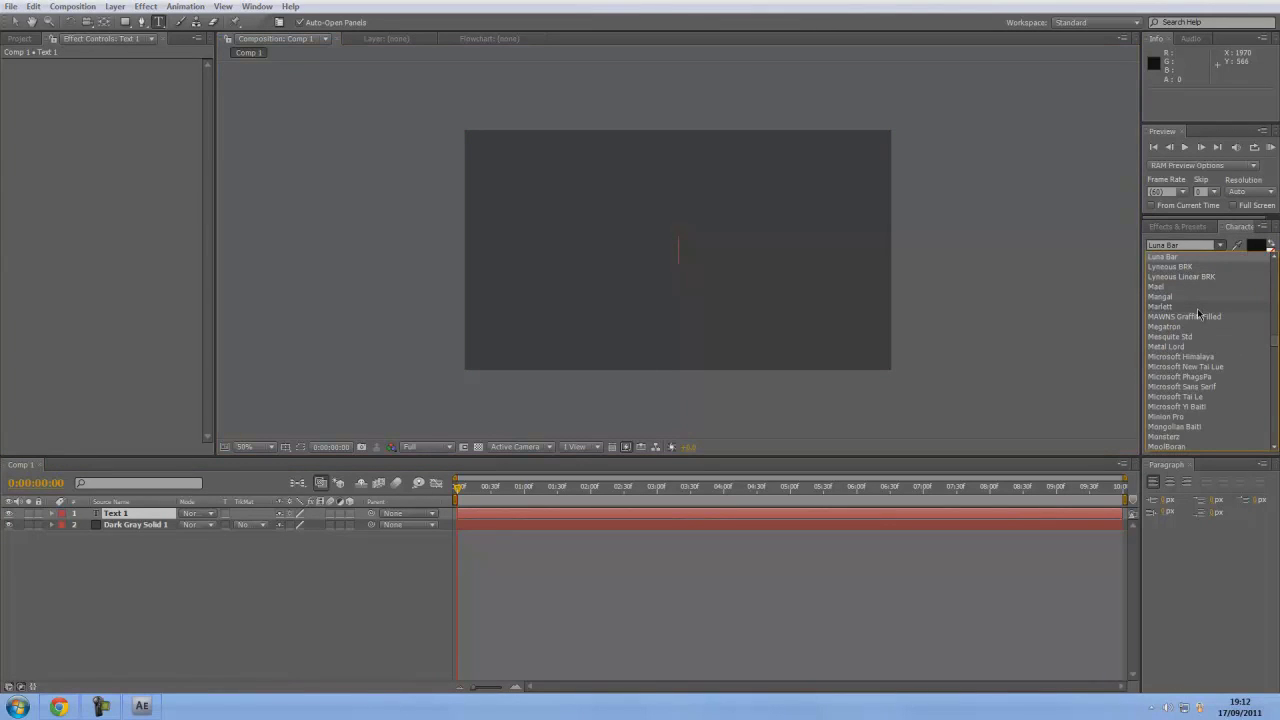
click(1168, 327)
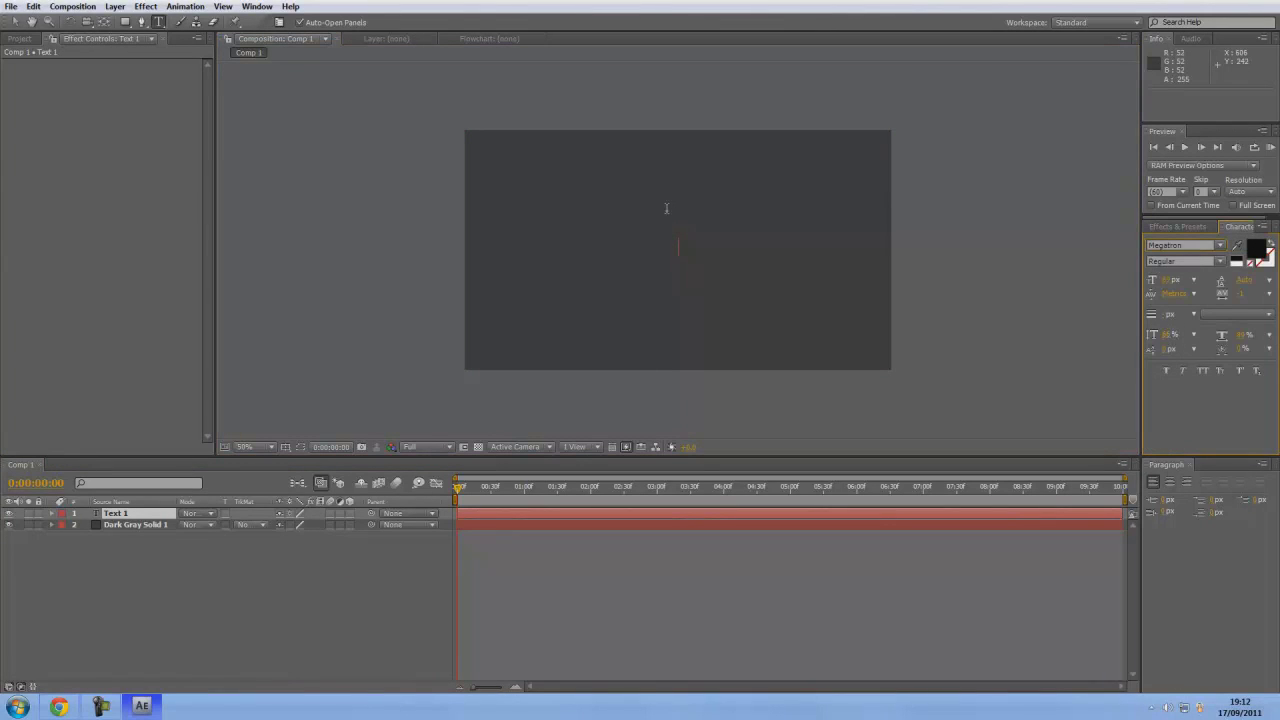
click(666, 209)
text(FFFFSFS)
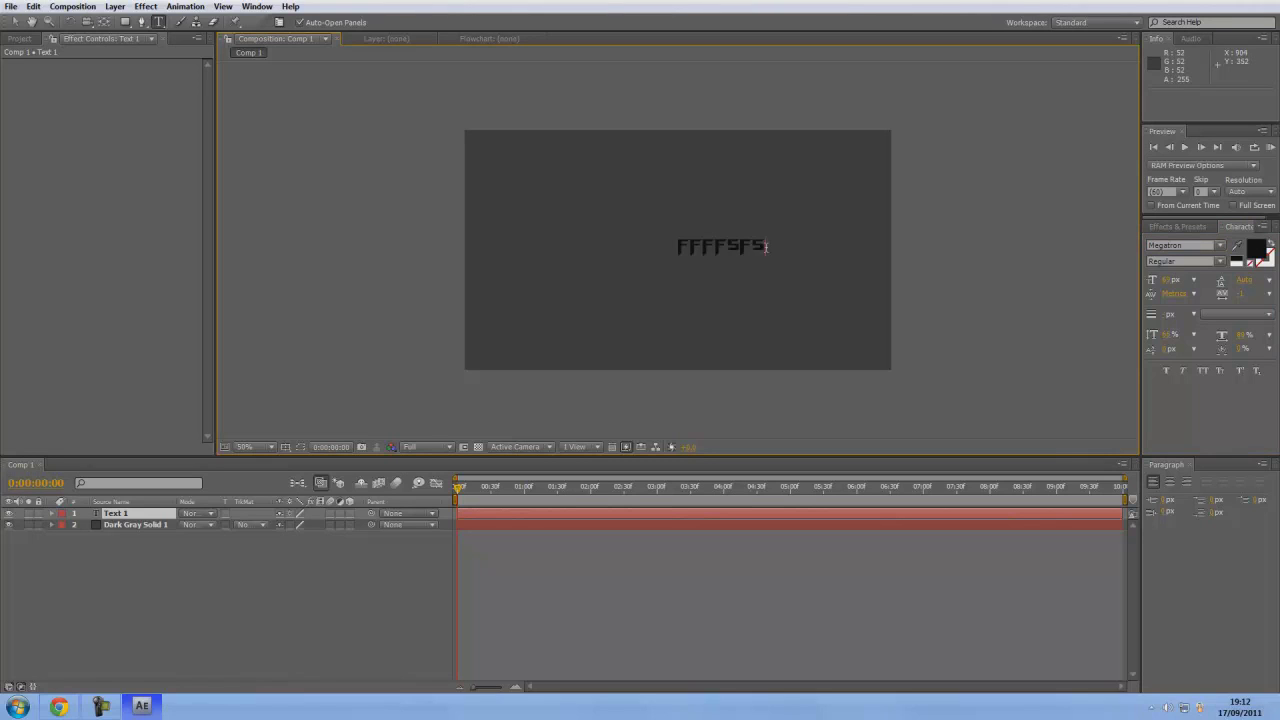
drag(766, 246, 648, 247)
key(BackSpace)
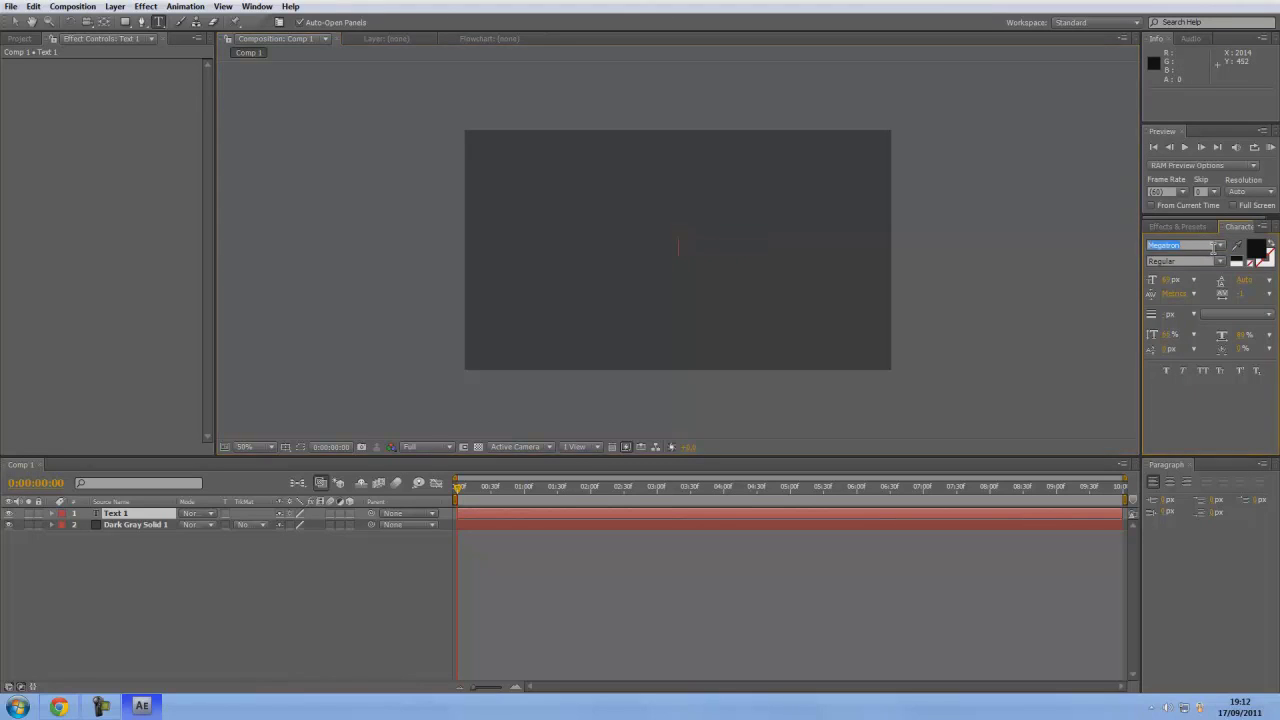
Set the text layer's font to Luna Bar and increase its font size.
click(1219, 245)
scroll(1205, 279, up, 2)
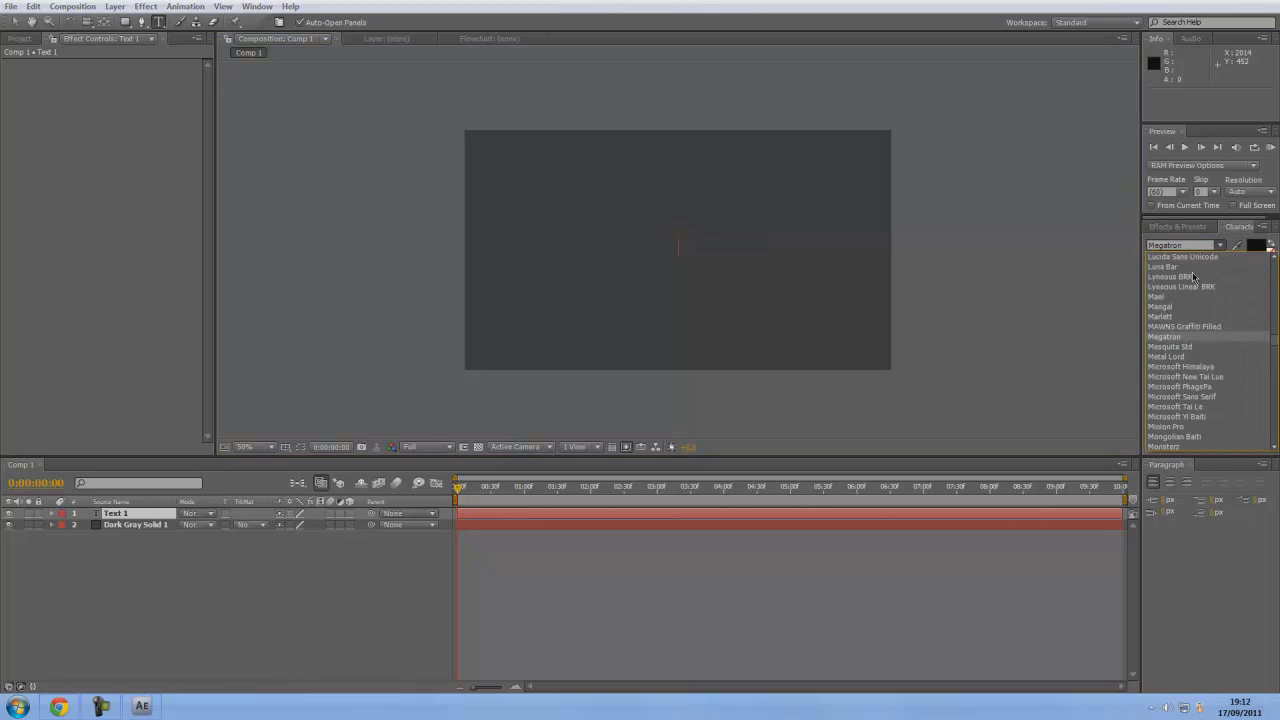
click(1185, 267)
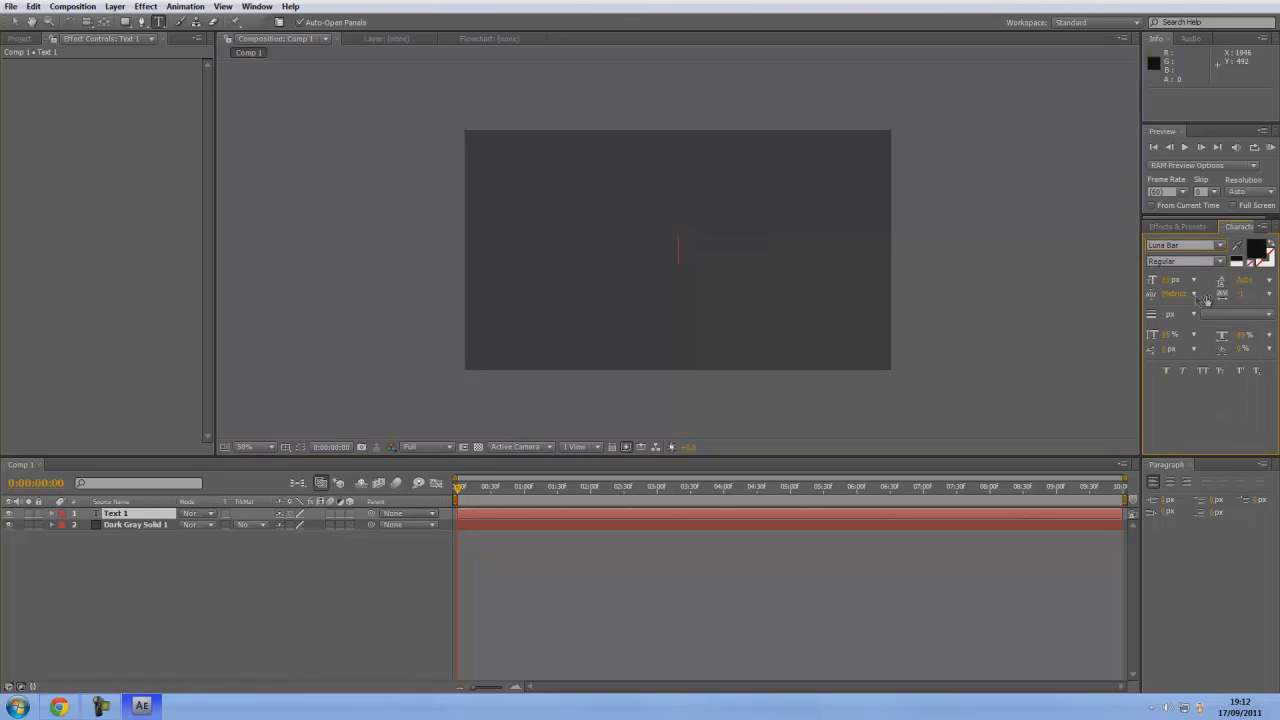
click(1169, 280)
key(Return)
Enter PANDA in capitals as the content of the text layer.
text(s)
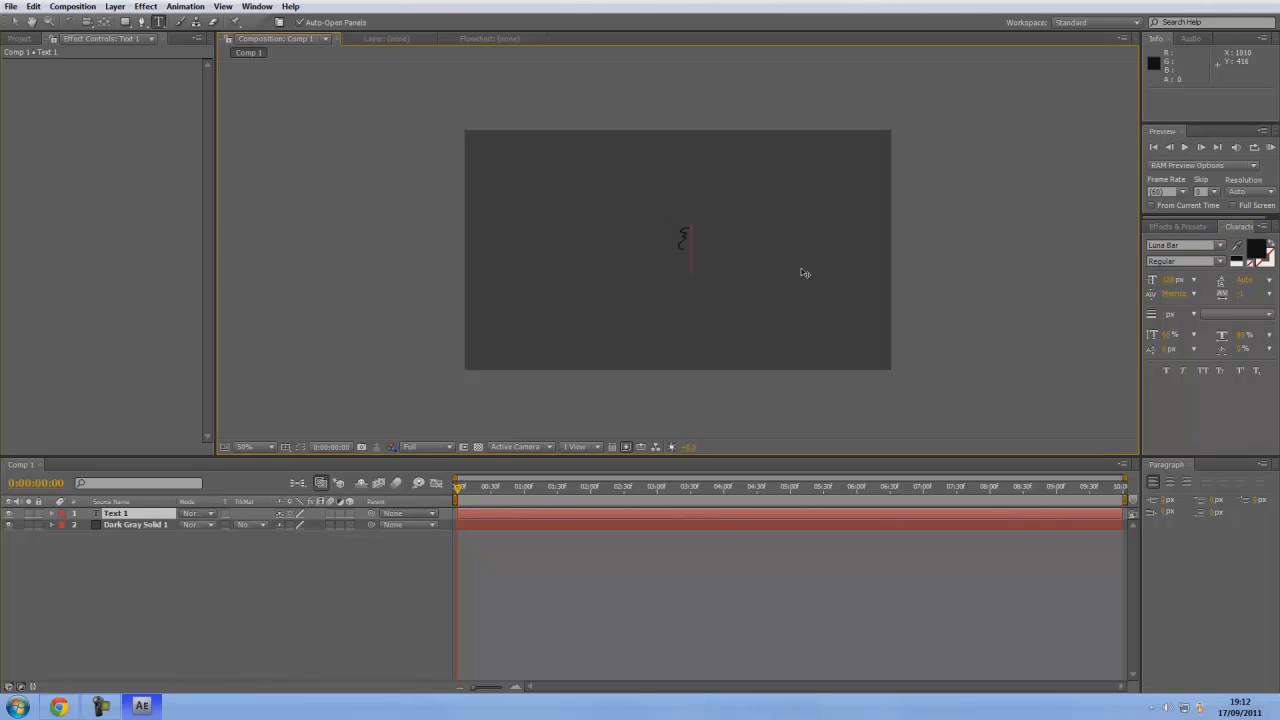
text(t)
key(BackSpace)
key(BackSpace)
text(PANDA)
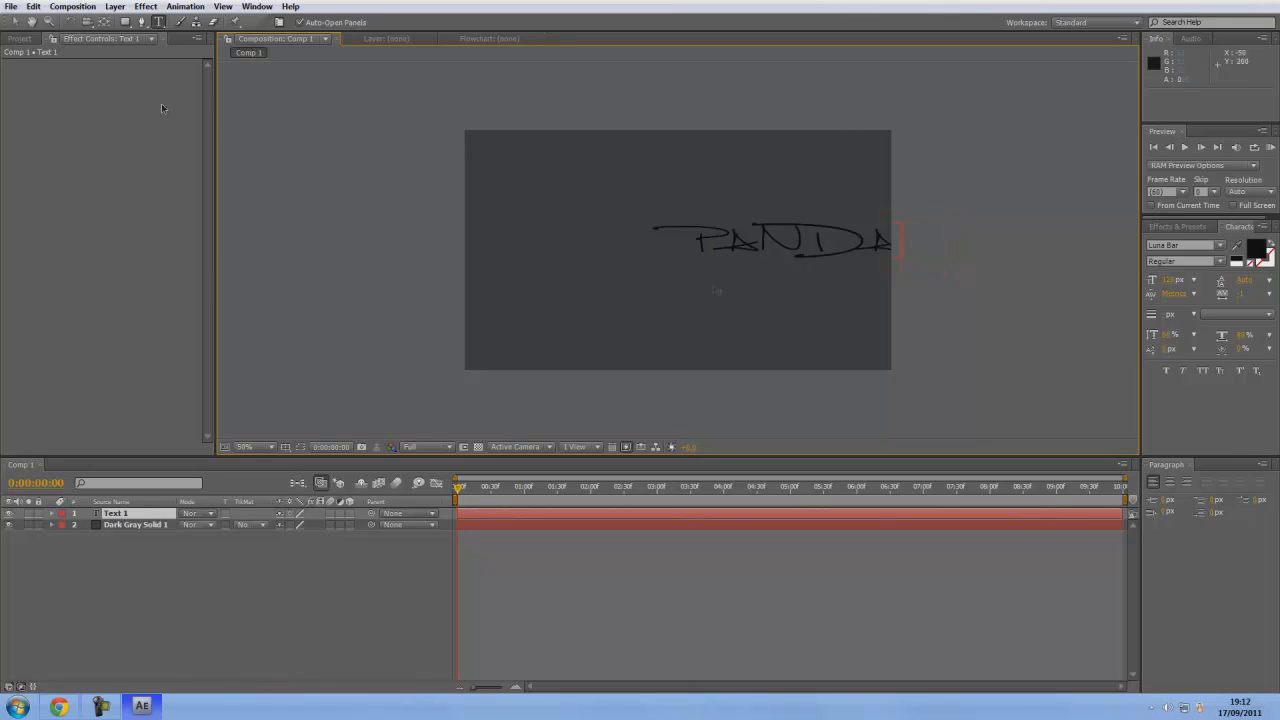
Move the PANDA text to the center of the composition and deselect it.
click(14, 21)
drag(728, 240, 632, 248)
click(878, 265)
click(972, 269)
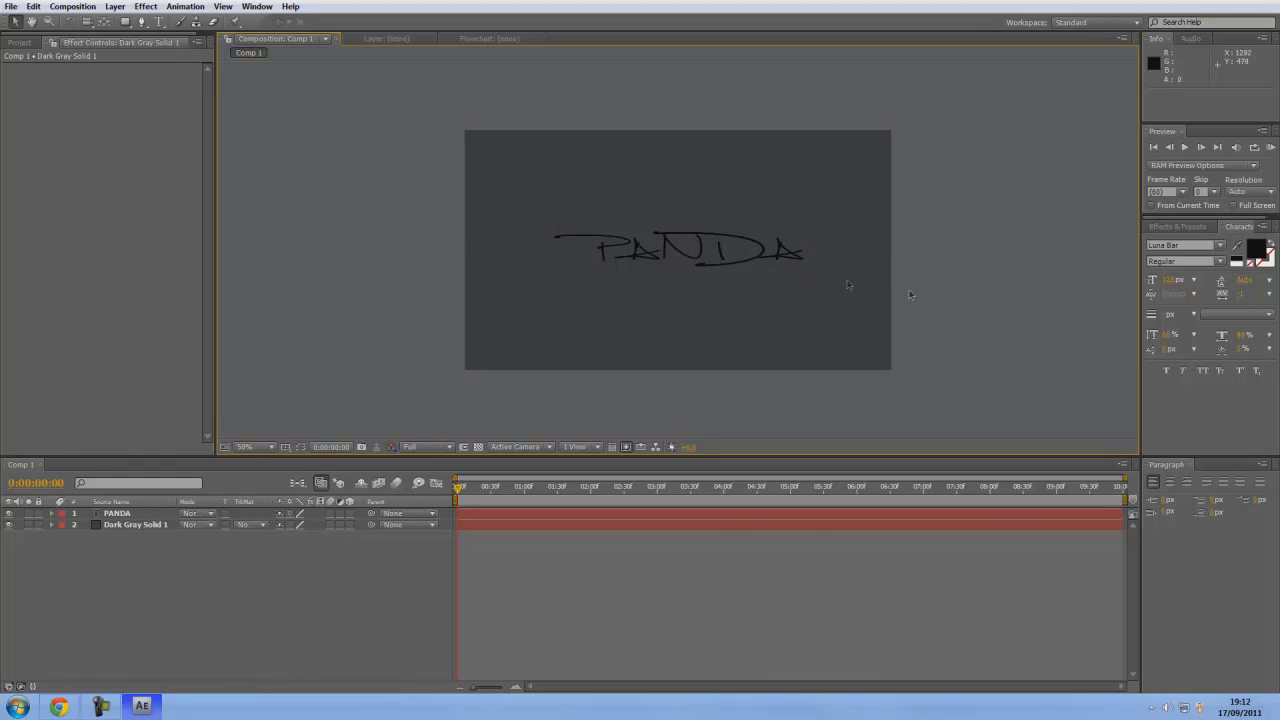
Start a Pen tool mask path on the PANDA layer, tracing the long upper stroke of the P from its starting hook.
key(period)
key(period)
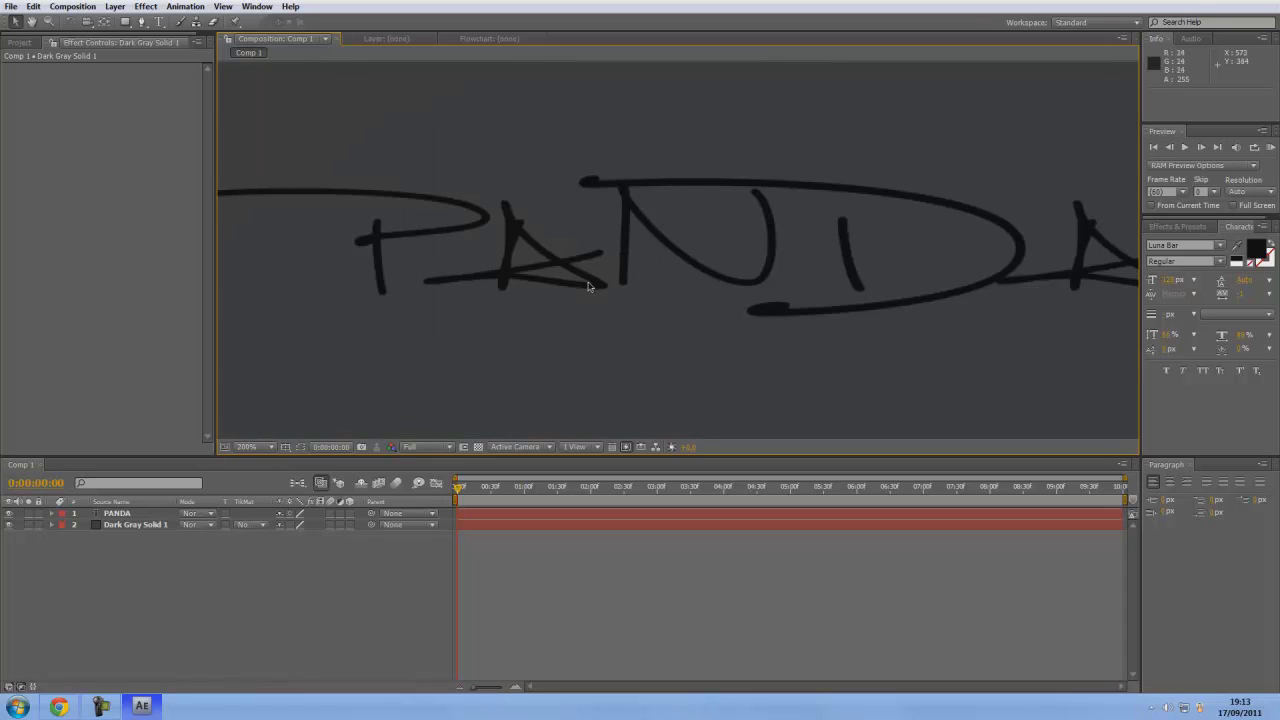
click(143, 22)
click(130, 513)
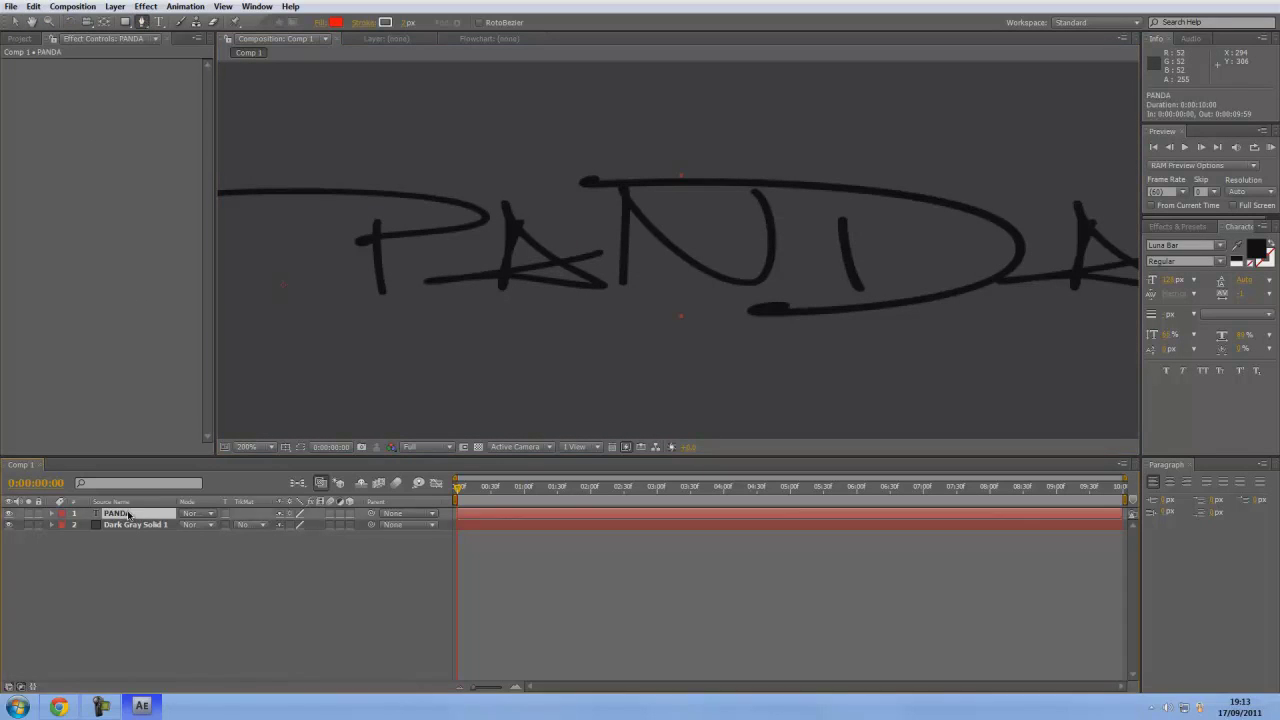
click(31, 21)
drag(374, 203, 606, 234)
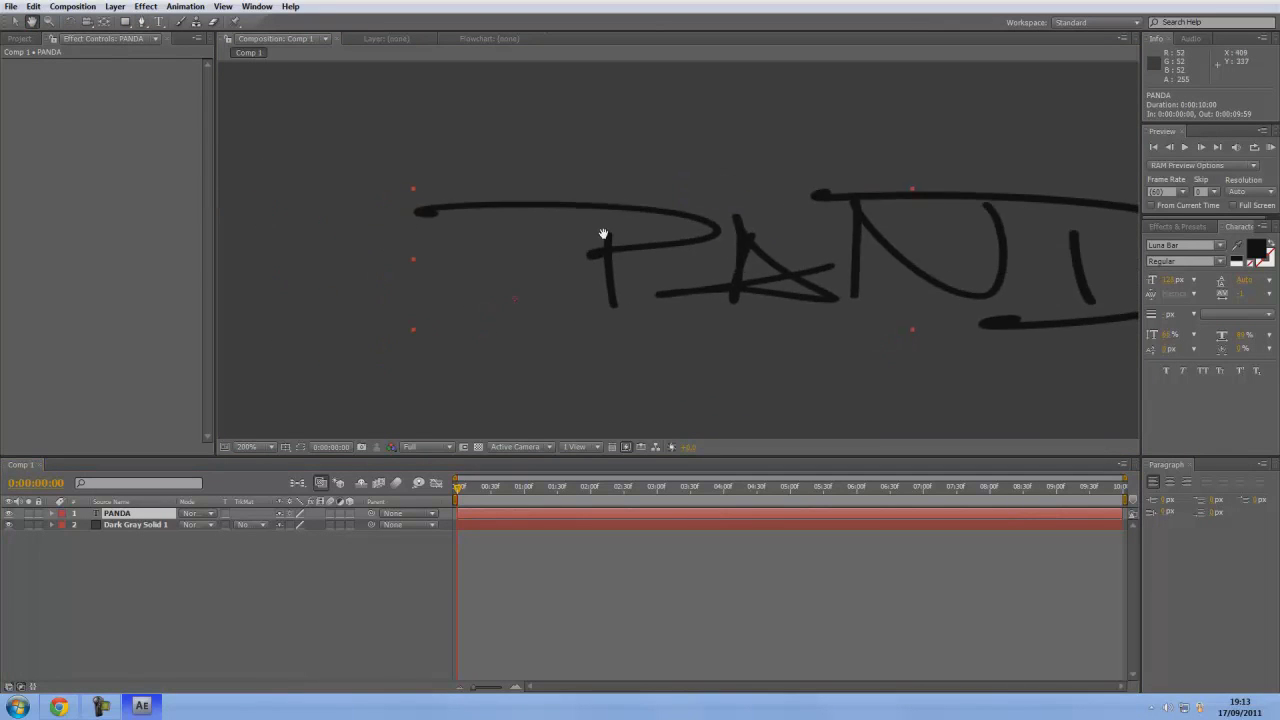
scroll(486, 243, up, 2)
drag(731, 260, 551, 240)
click(141, 21)
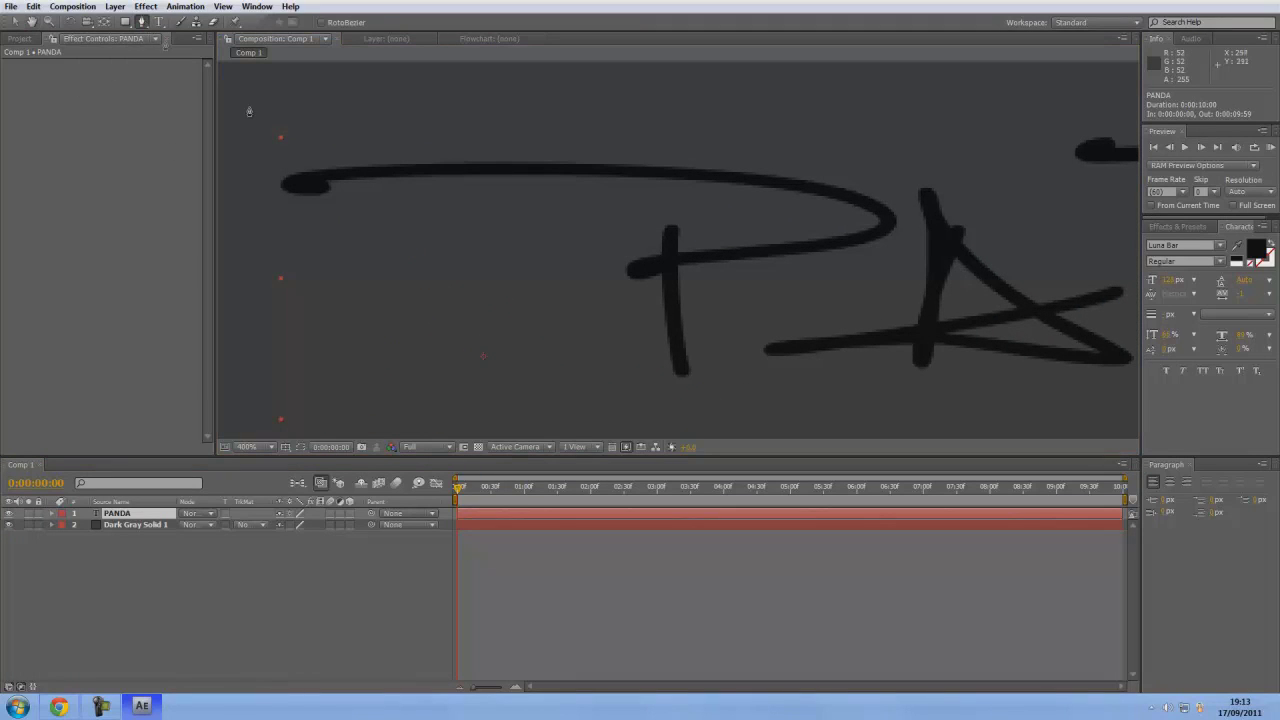
click(320, 186)
click(336, 186)
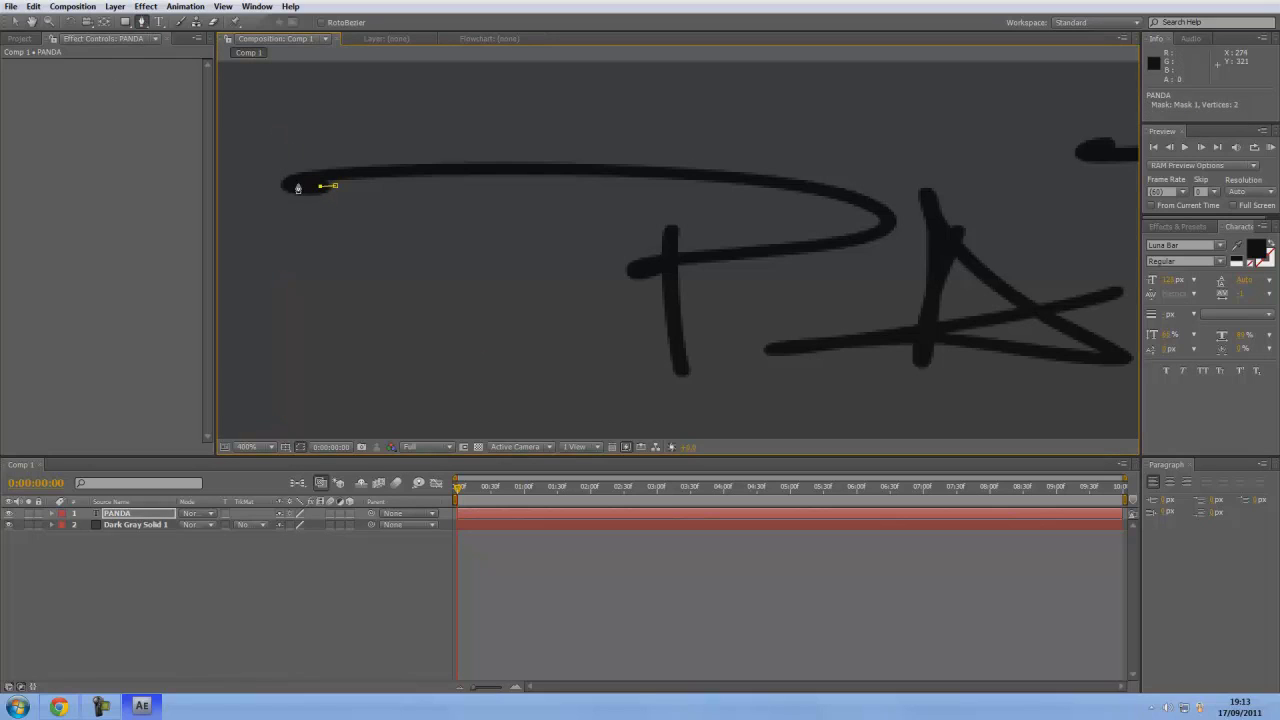
click(290, 186)
click(380, 174)
click(445, 171)
click(538, 171)
click(675, 174)
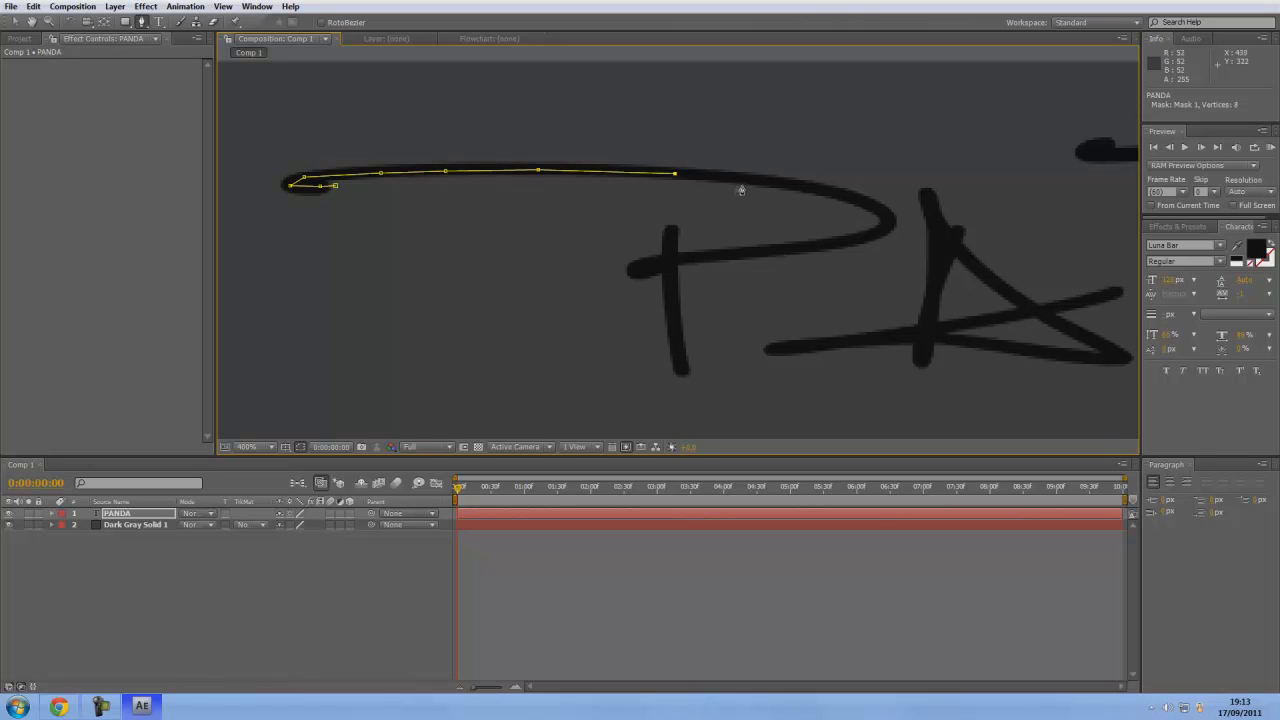
Continue the mask path around the bowl of the P, past the end of the stroke beyond the stem.
click(765, 179)
click(841, 195)
click(883, 211)
click(860, 240)
click(752, 254)
click(678, 259)
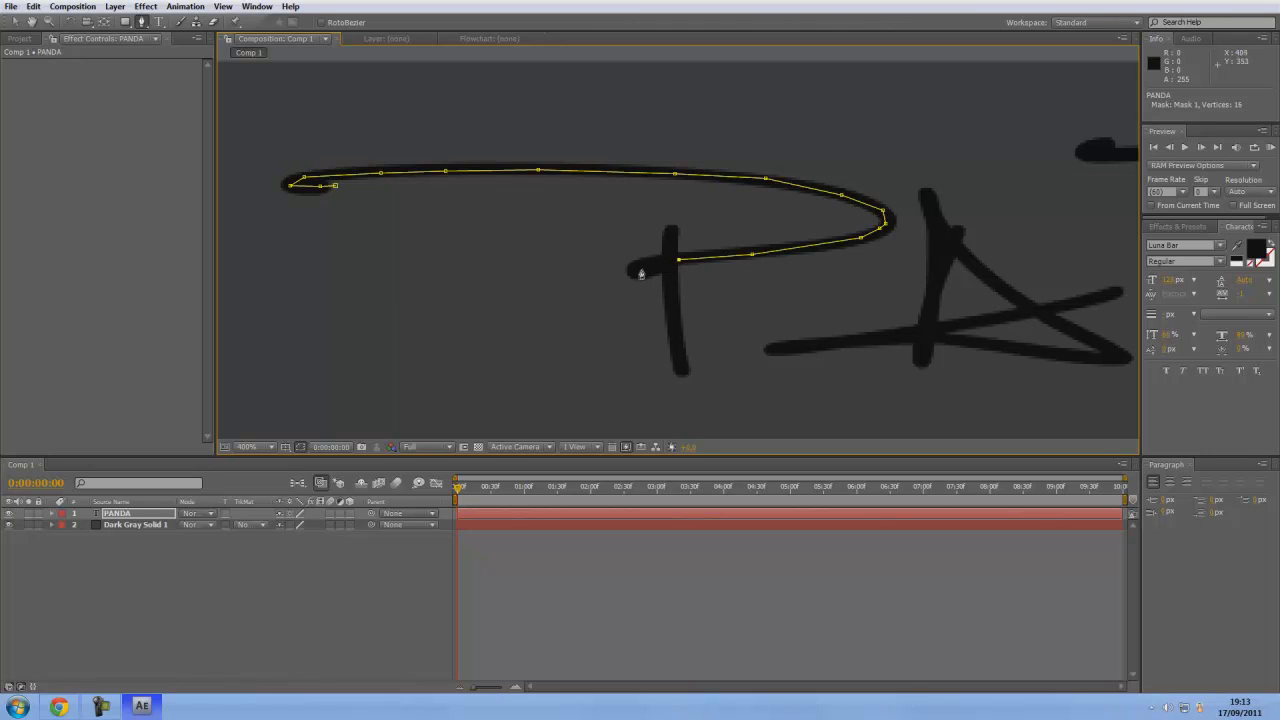
click(645, 265)
click(633, 273)
click(598, 293)
Extend the mask path from above the P's vertical stem down its center to just below its end.
click(670, 214)
click(670, 244)
click(669, 292)
click(677, 338)
click(681, 375)
click(691, 392)
Continue the mask path to the first A and trace its rising crossbar to just beyond the tip.
click(738, 358)
click(762, 352)
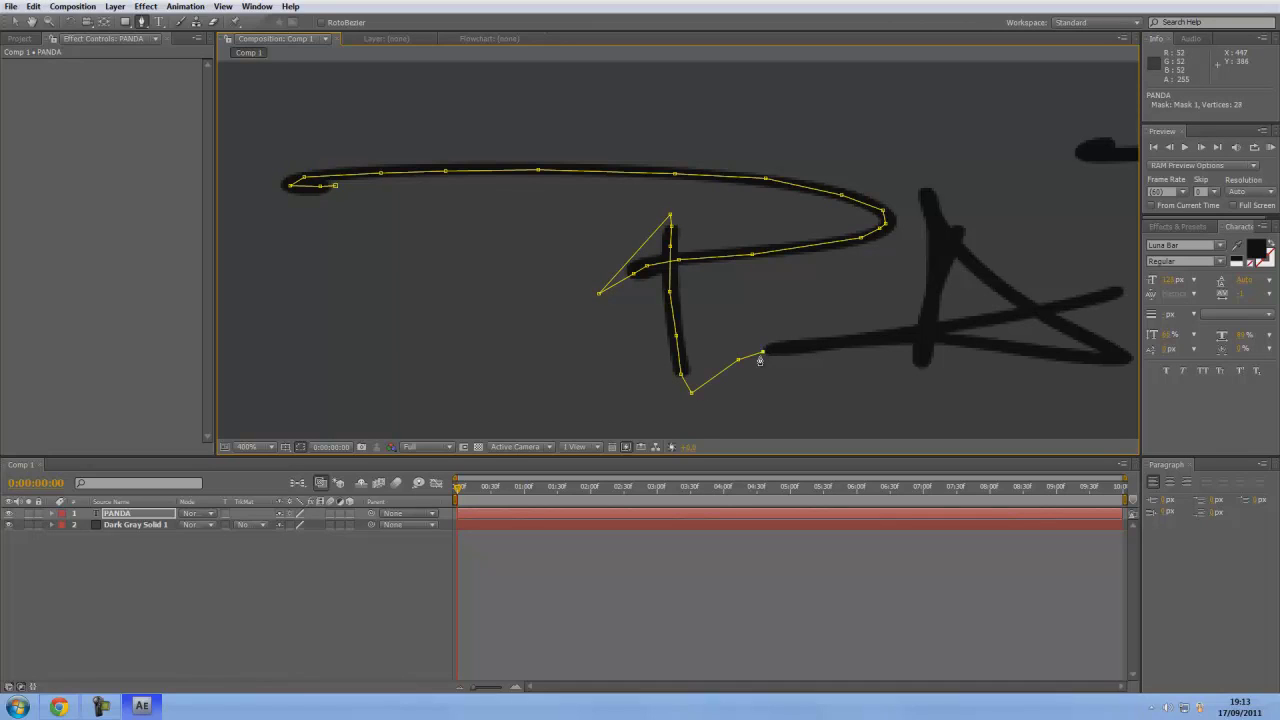
click(934, 331)
click(1025, 315)
click(1118, 292)
click(1114, 273)
Carry the mask path above the first A and trace its diagonal stroke down to the lower corner.
click(910, 166)
click(924, 192)
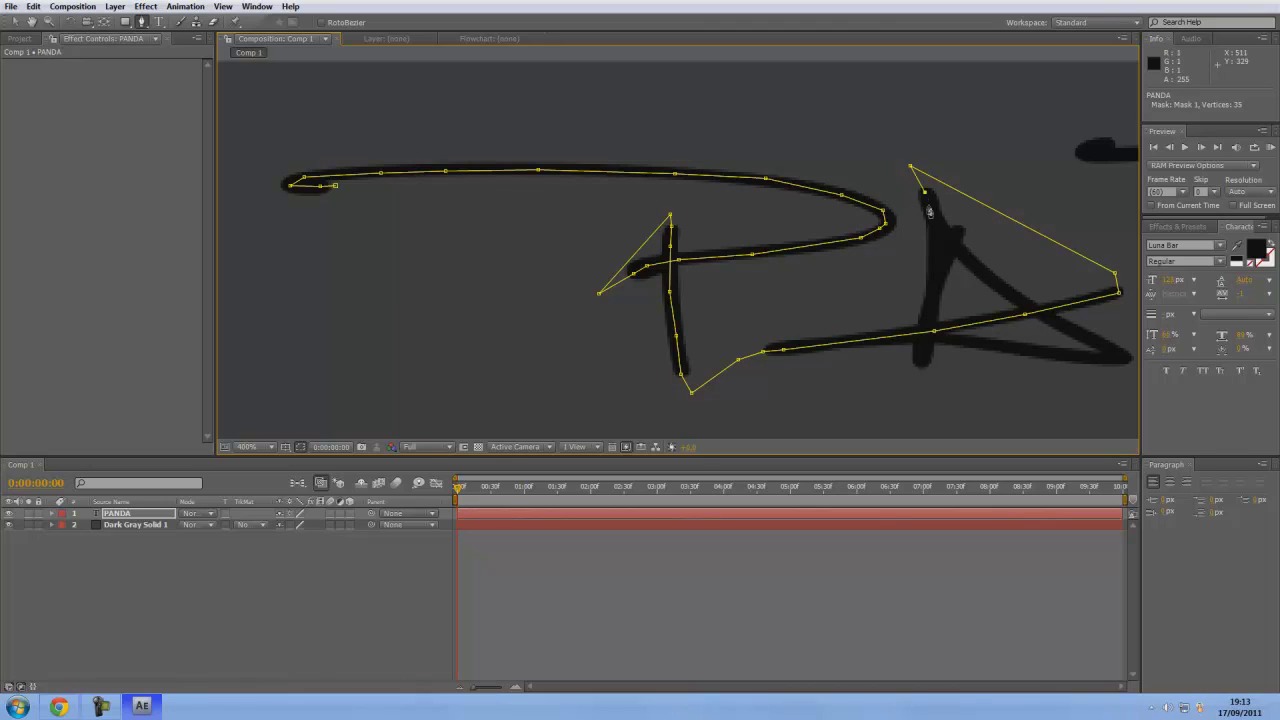
click(965, 259)
click(1027, 309)
click(1091, 341)
click(1119, 359)
Trace the first A's bottom stroke back to its stem, correcting the misplaced mask points along it.
click(1062, 360)
click(945, 342)
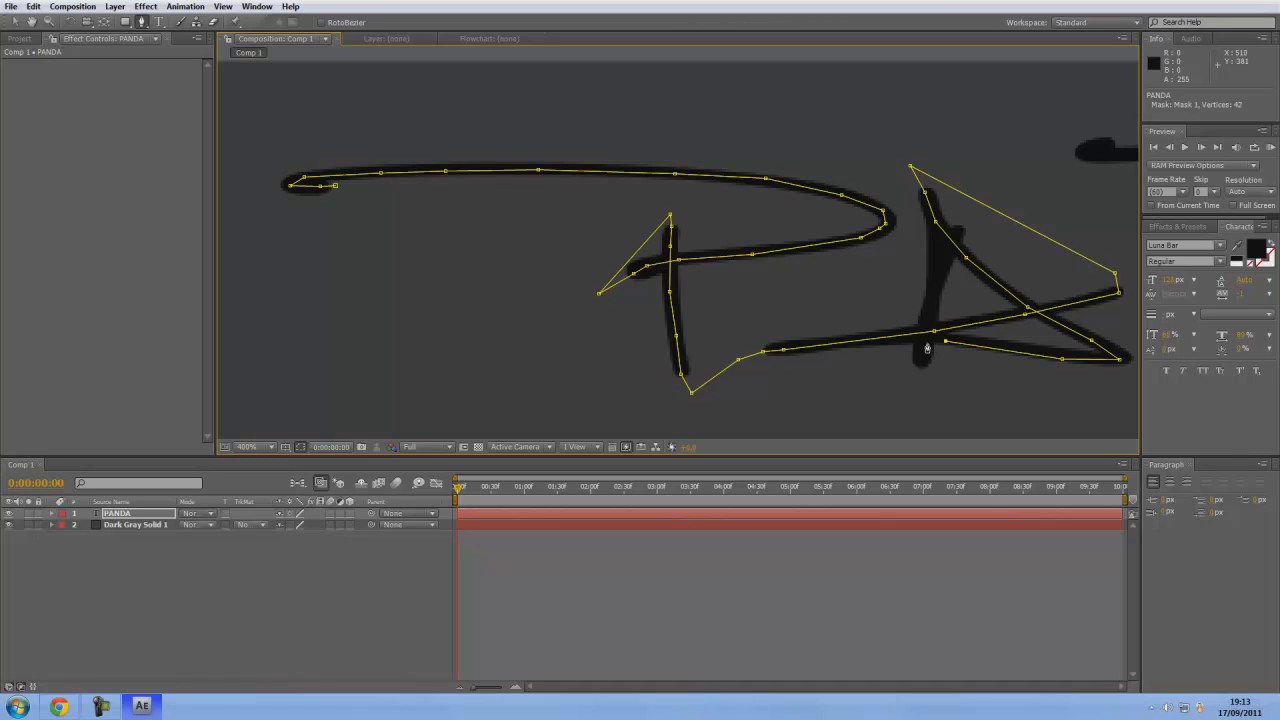
key(ctrl+z)
drag(1061, 358, 1059, 355)
click(926, 339)
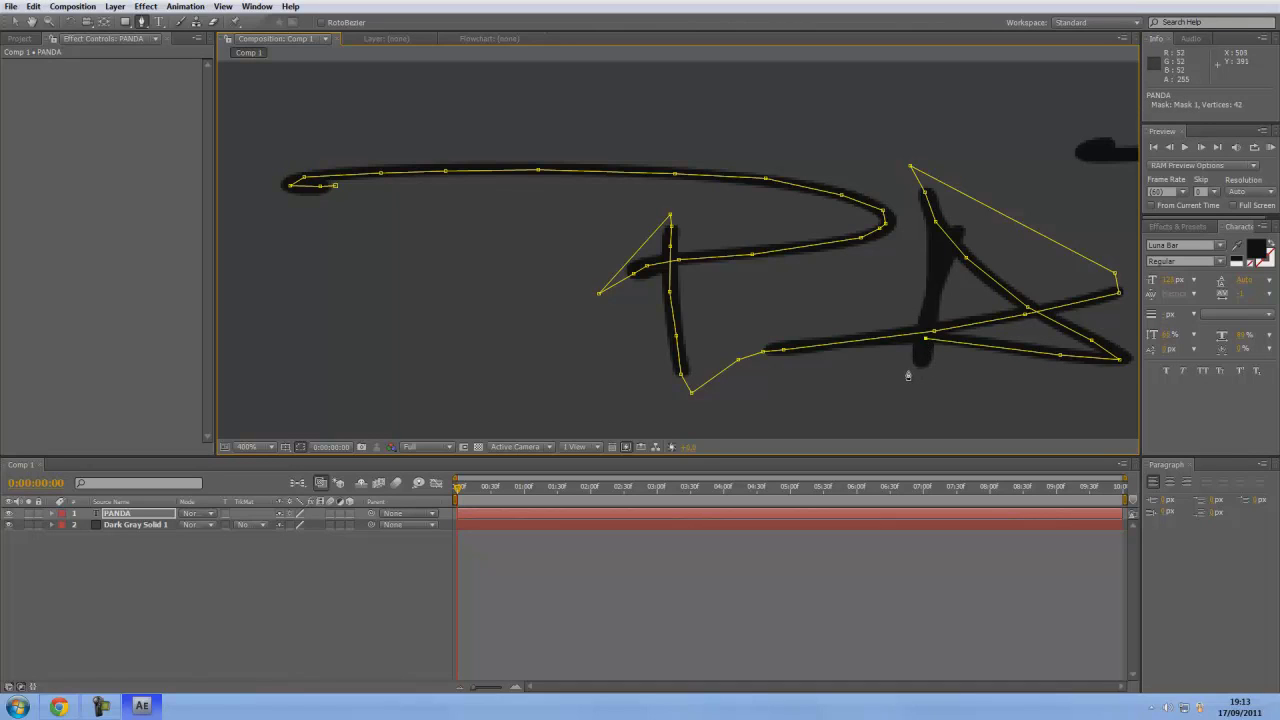
Loop the mask path around the base of the first A's stem and trace the stem up to its top.
click(881, 320)
click(895, 369)
click(941, 271)
click(953, 237)
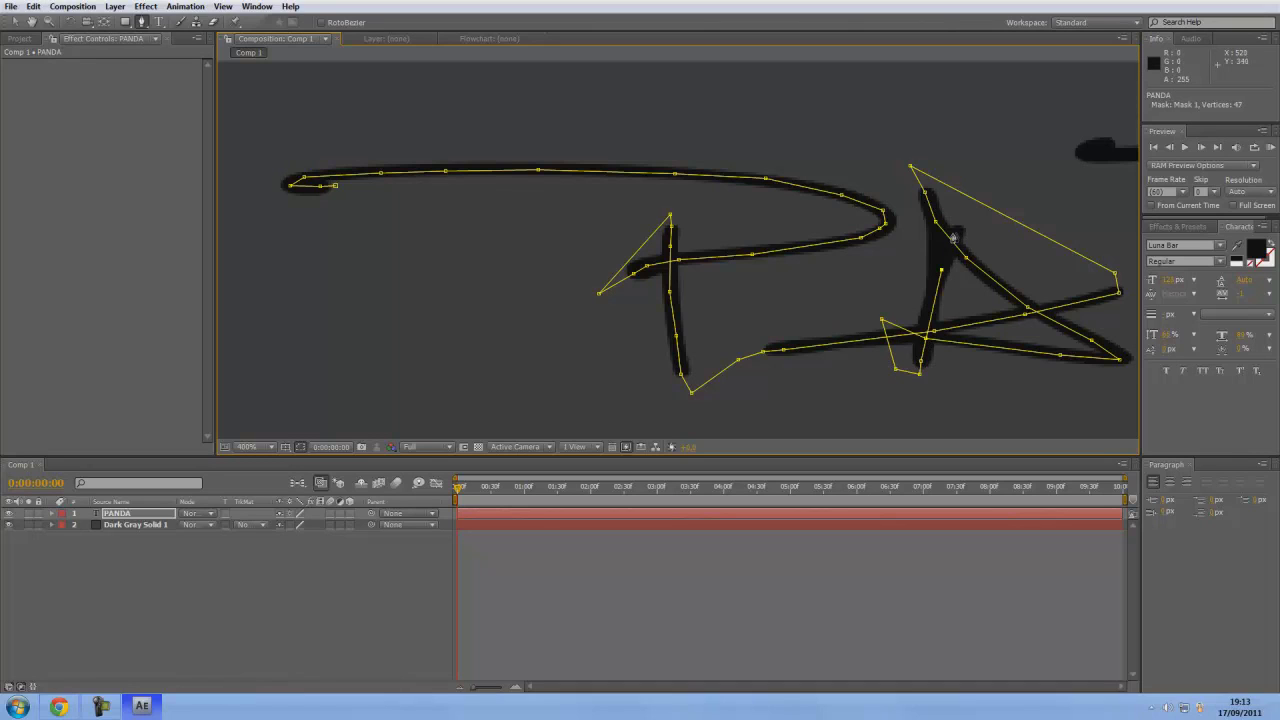
click(958, 230)
key(ctrl+z)
click(963, 231)
Carry the mask path from the first A's stem toward the start of the N's long top stroke.
click(1057, 162)
click(31, 21)
drag(844, 222, 223, 234)
drag(473, 233, 414, 209)
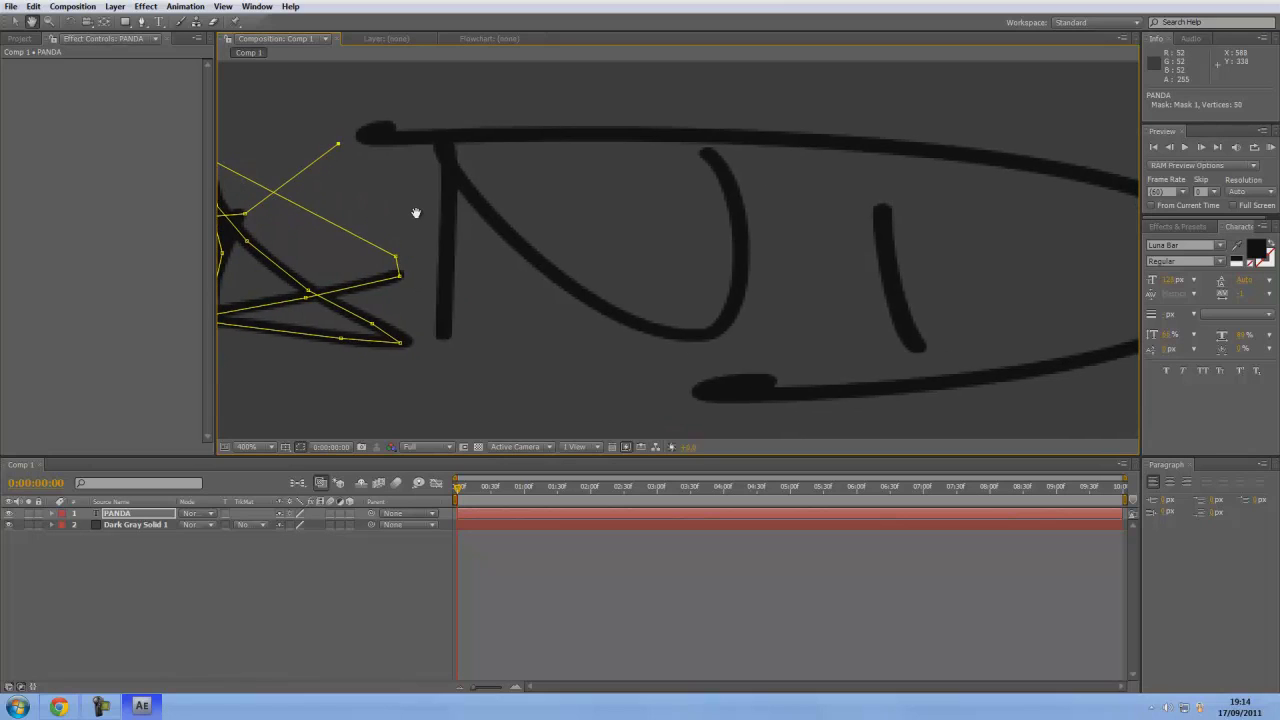
click(95, 706)
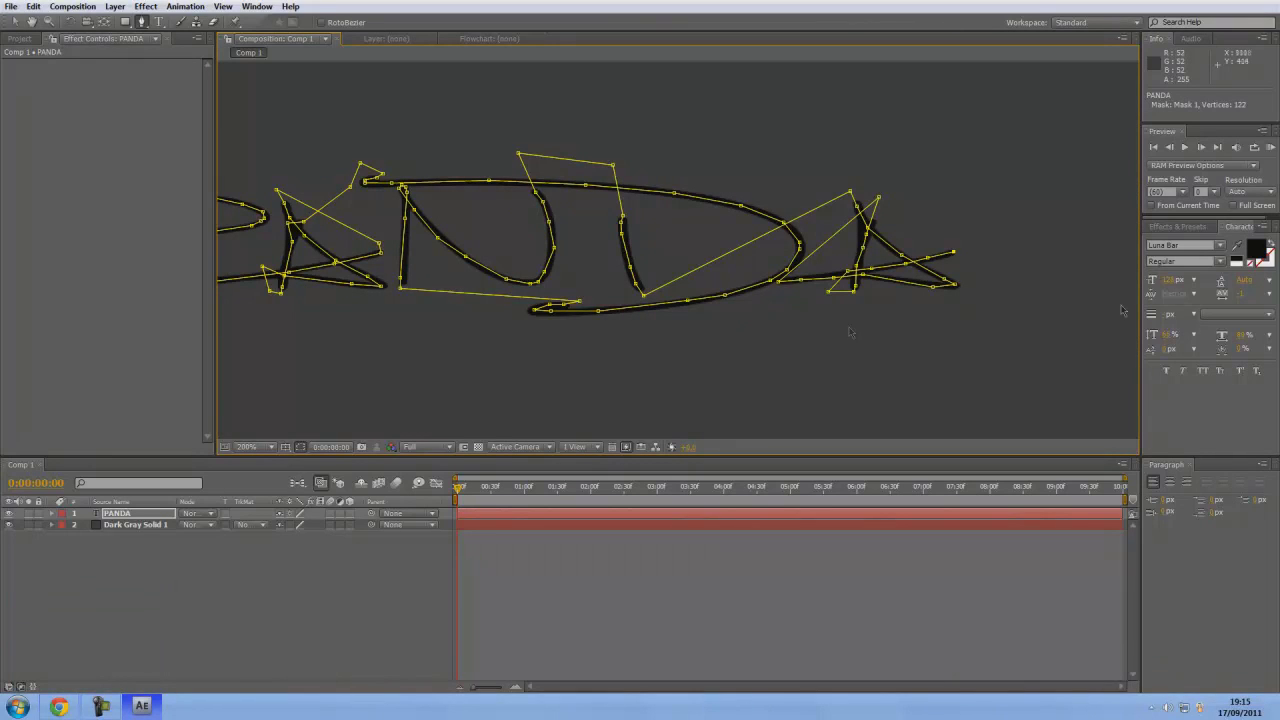
Search the effects for Stroke and apply the Generate Stroke effect to the PANDA text layer.
click(1177, 226)
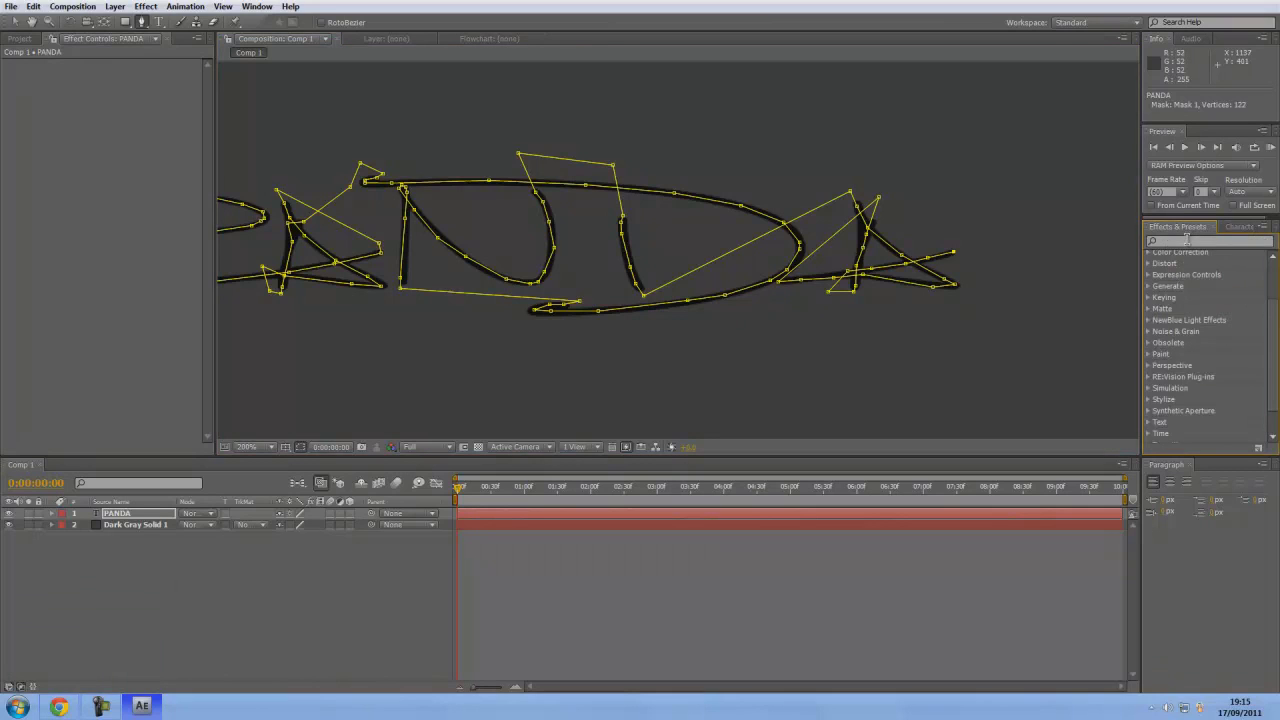
click(1173, 241)
text(str)
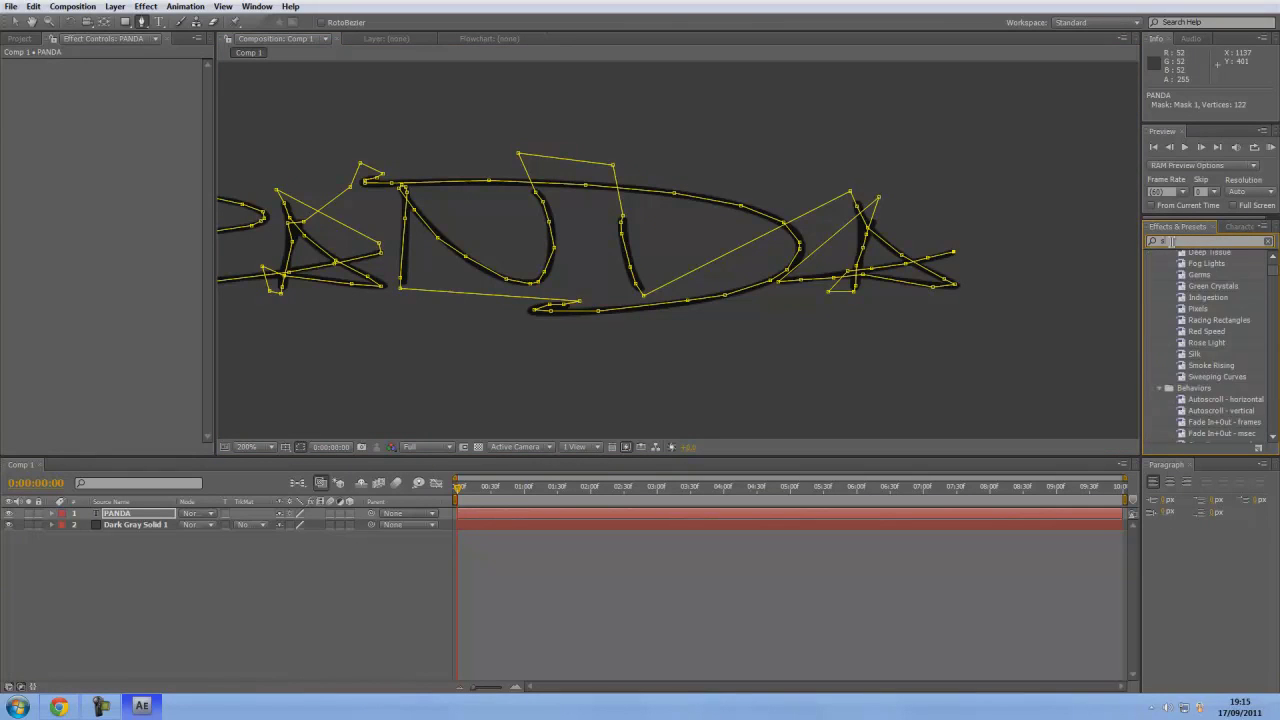
text(ok)
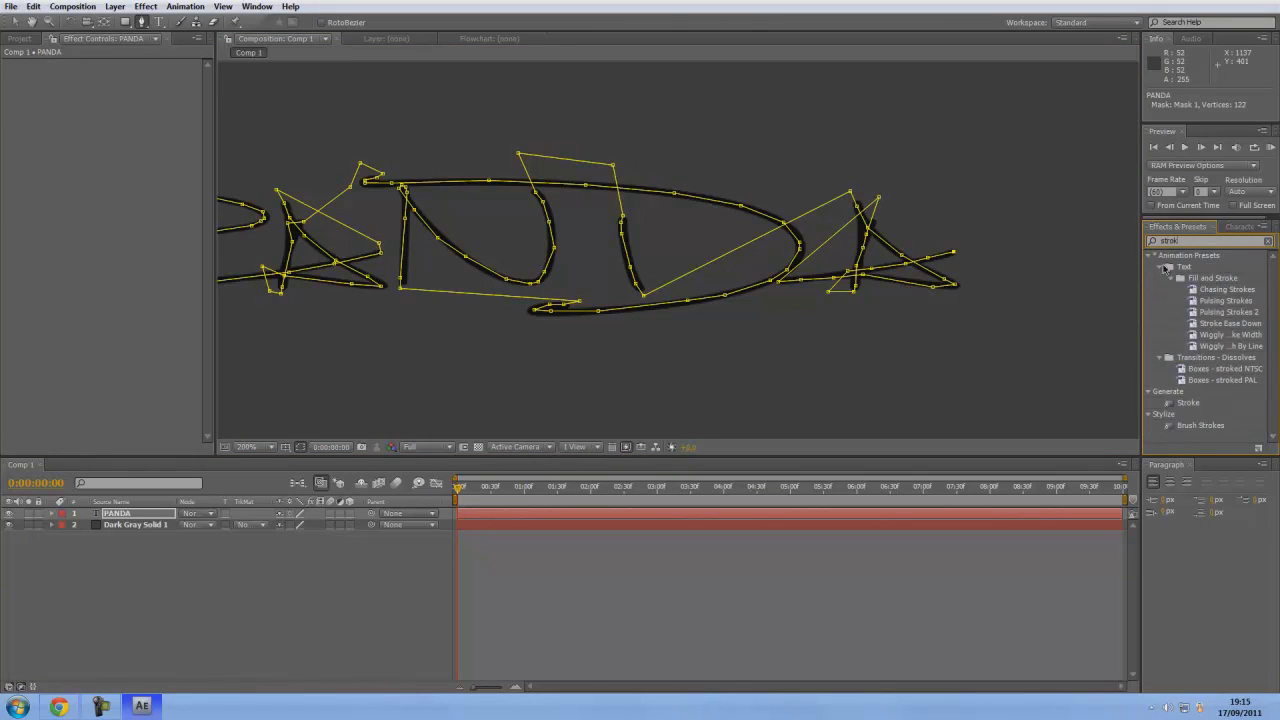
mouse_move(1189, 403)
mouse_down()
mouse_move(806, 286)
mouse_move(100, 520)
mouse_move(113, 513)
mouse_up()
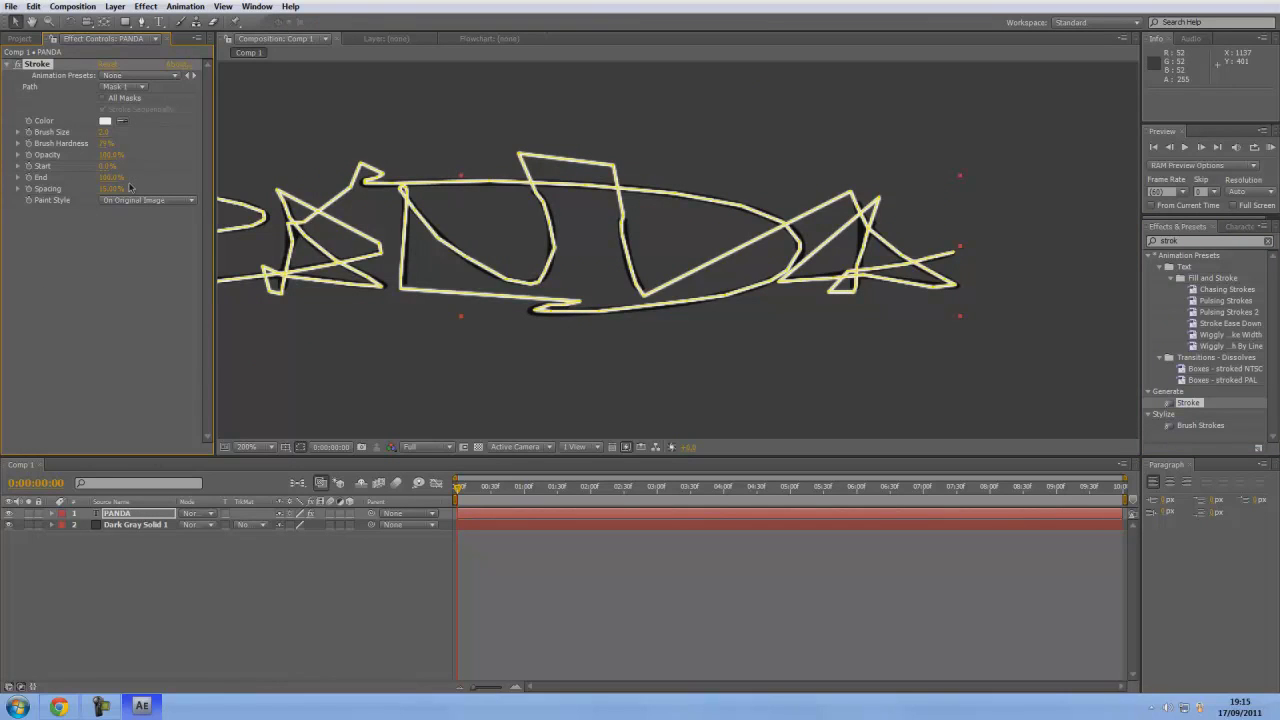
Increase the Stroke effect's brush size to cover the PANDA lettering, then reduce it slightly.
drag(104, 132, 141, 140)
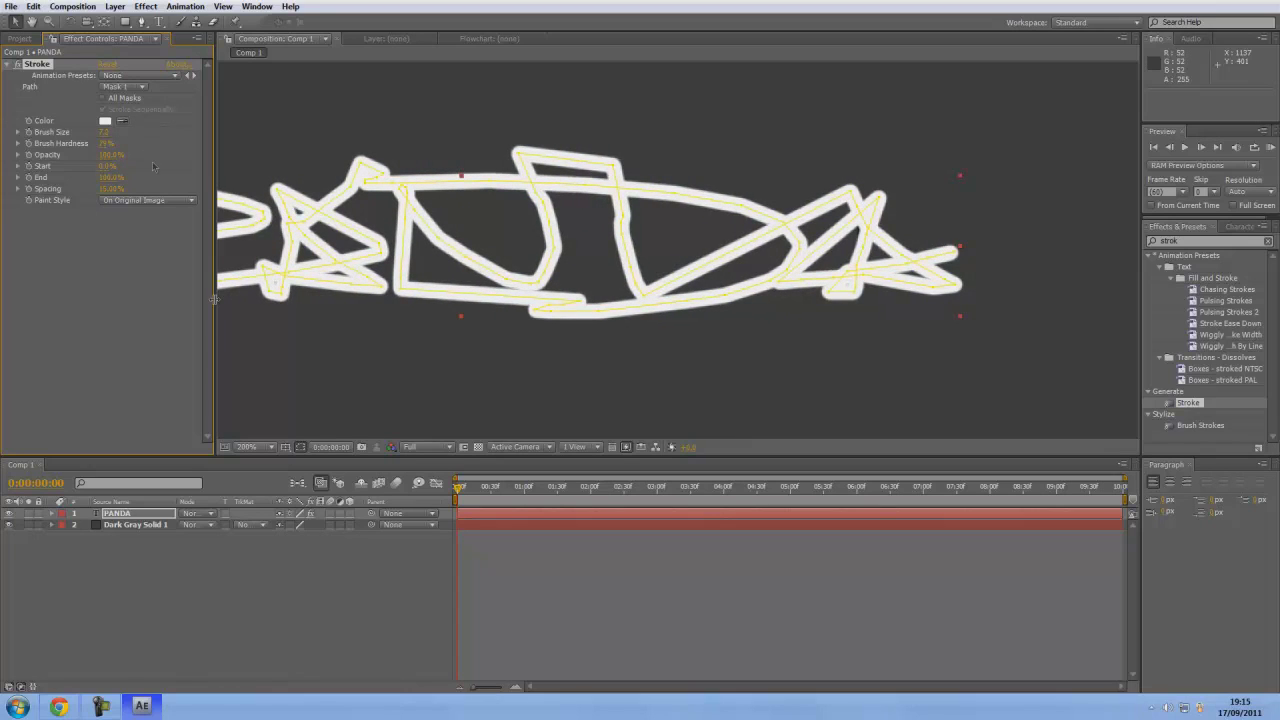
key(comma)
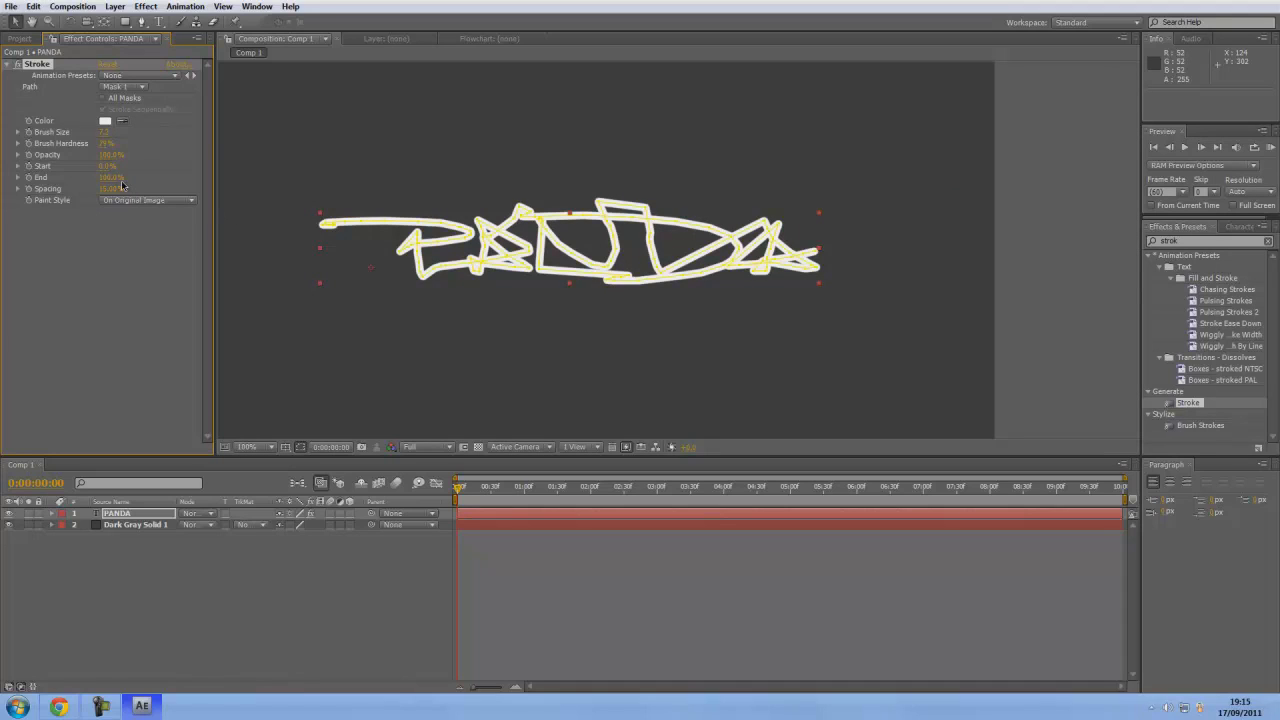
drag(101, 132, 97, 132)
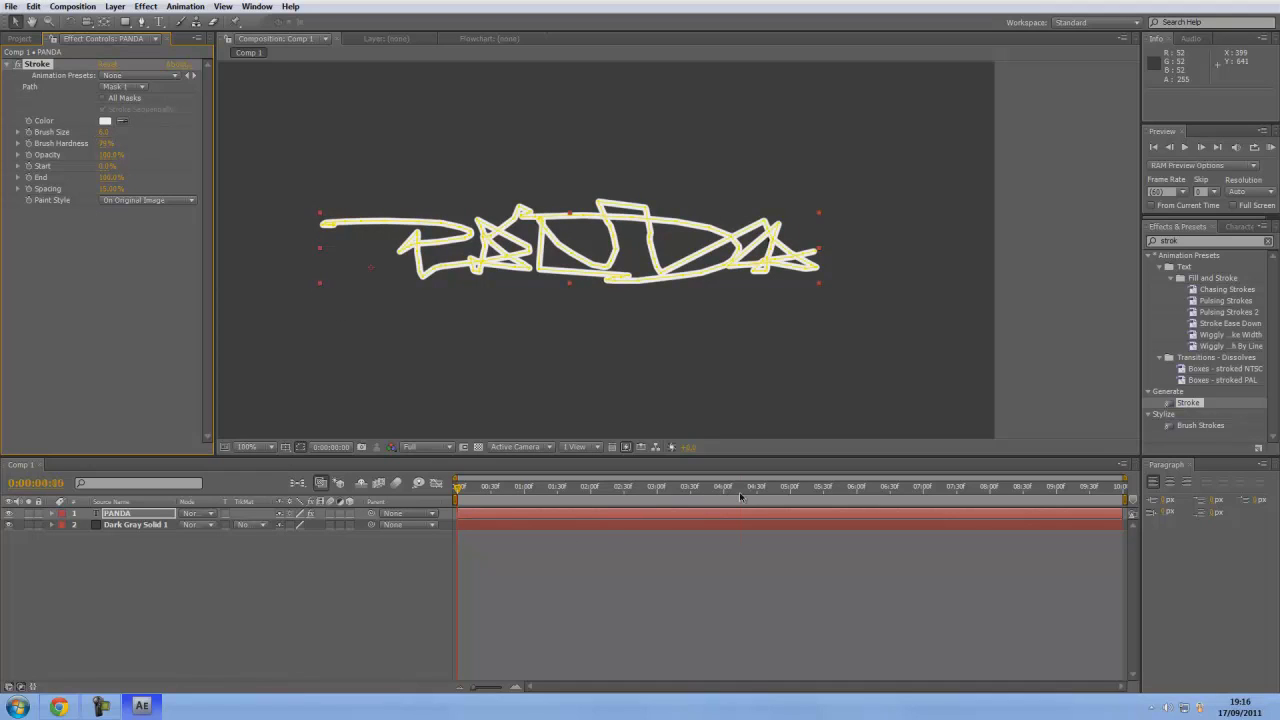
Move to 0:00:04:30 and add a keyframe for the Stroke effect's End value at 100%.
click(740, 489)
click(724, 502)
key(KP_0)
click(757, 526)
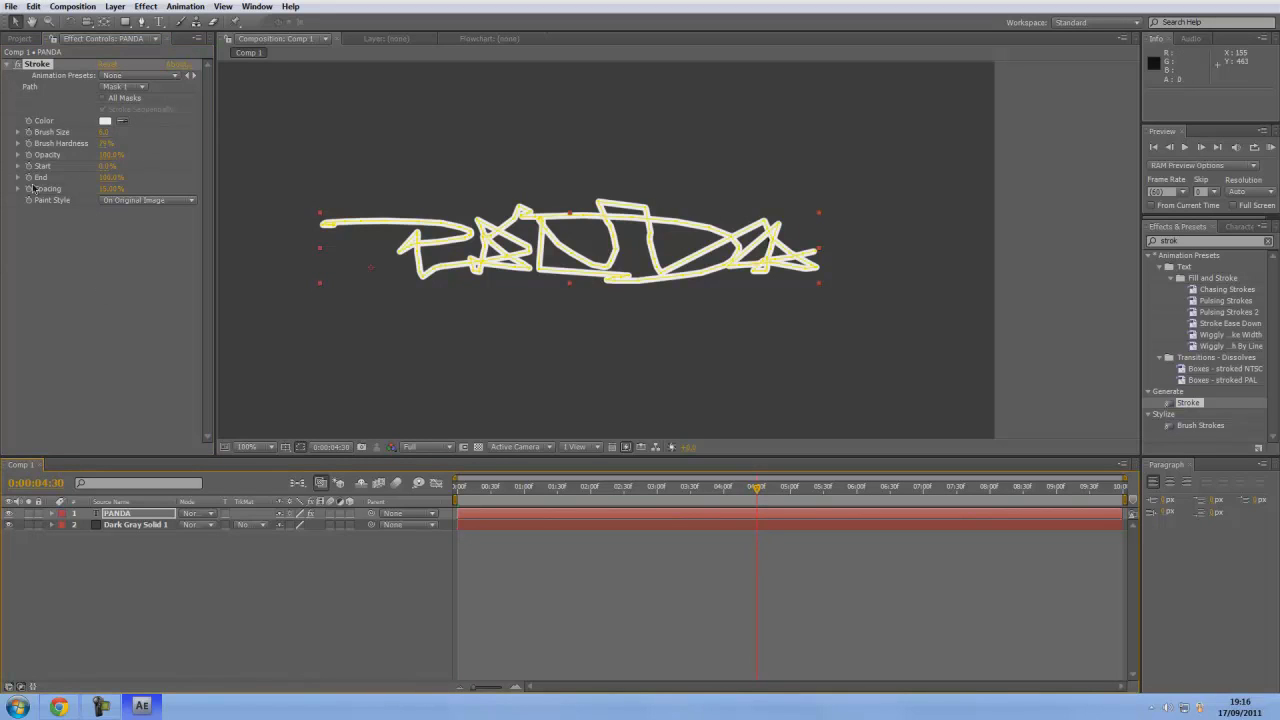
click(29, 181)
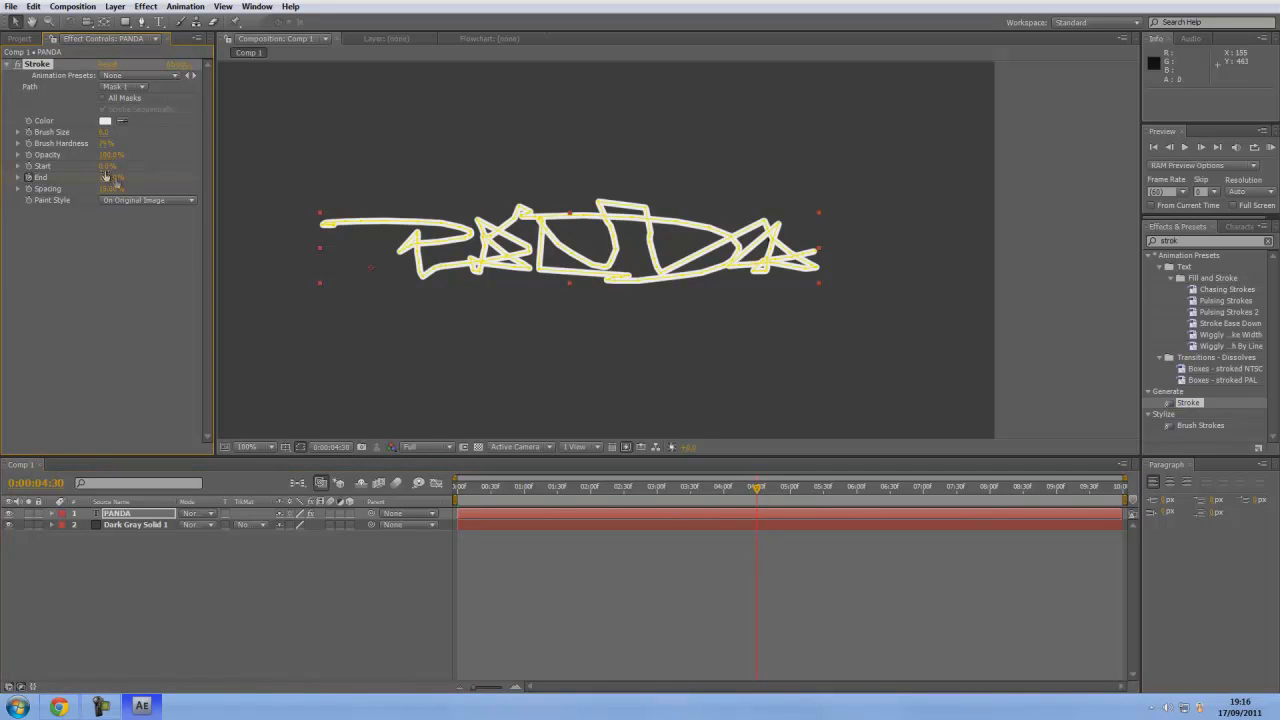
Keyframe the Stroke's End value at 0% at the start of the composition and scrub through the drawing animation.
key(Page_Up)
click(458, 487)
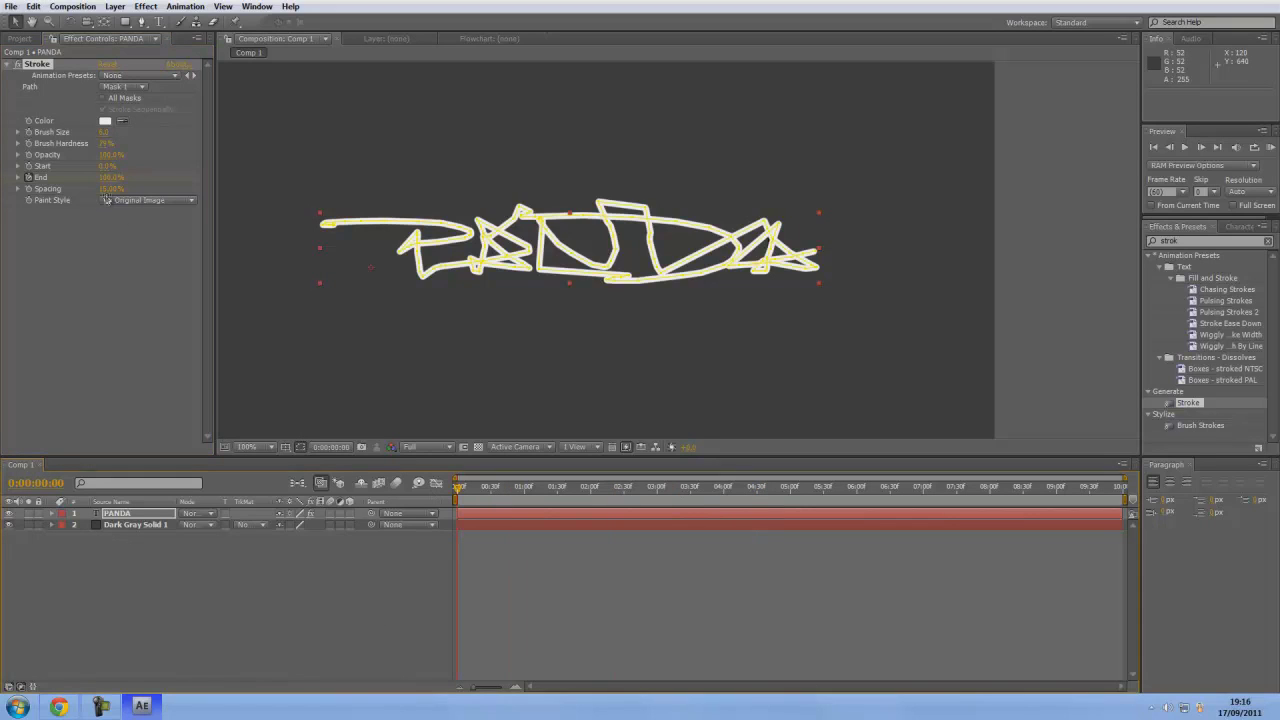
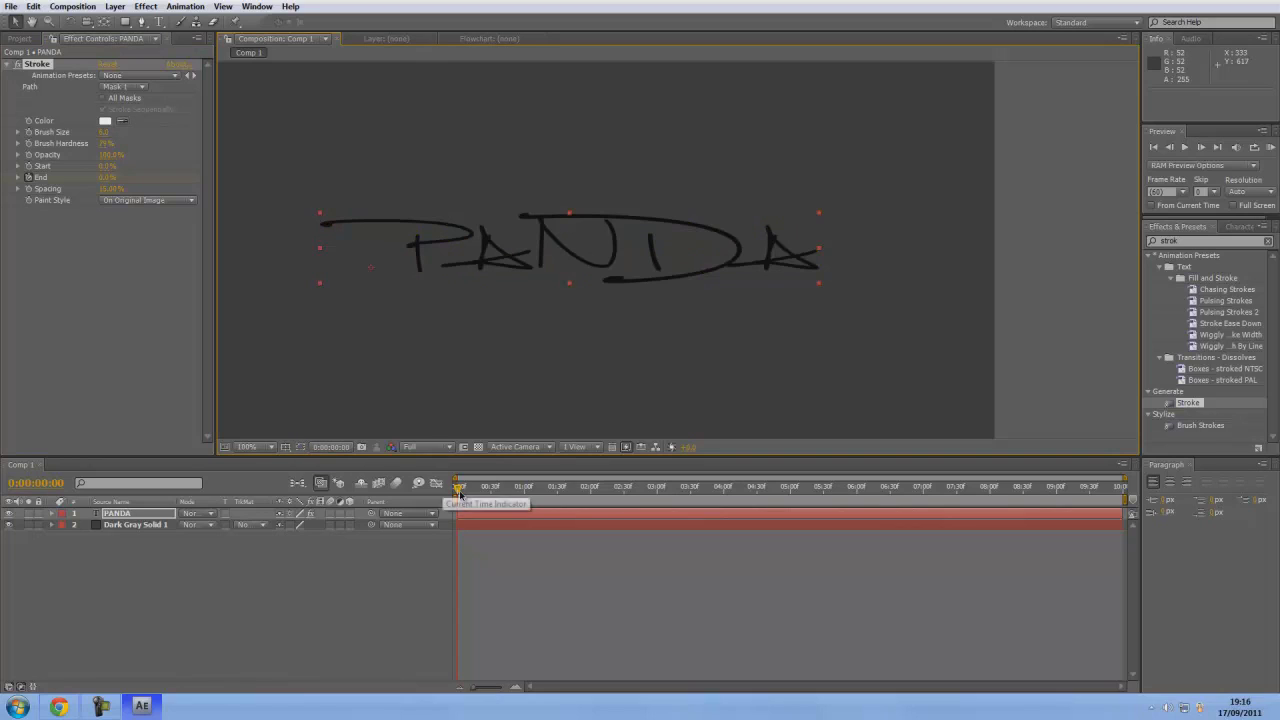
drag(458, 488, 772, 508)
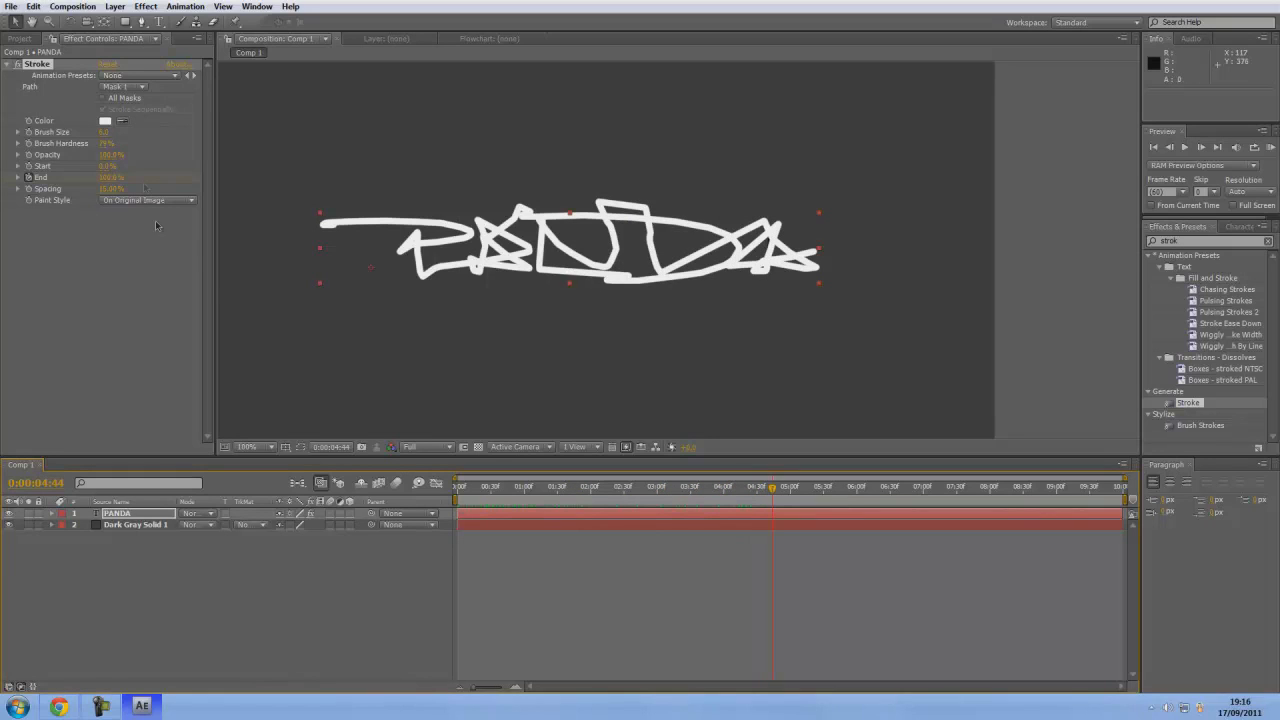
Raise the Stroke's Start value and change its Paint Style to Reveal Original Image.
drag(110, 167, 143, 206)
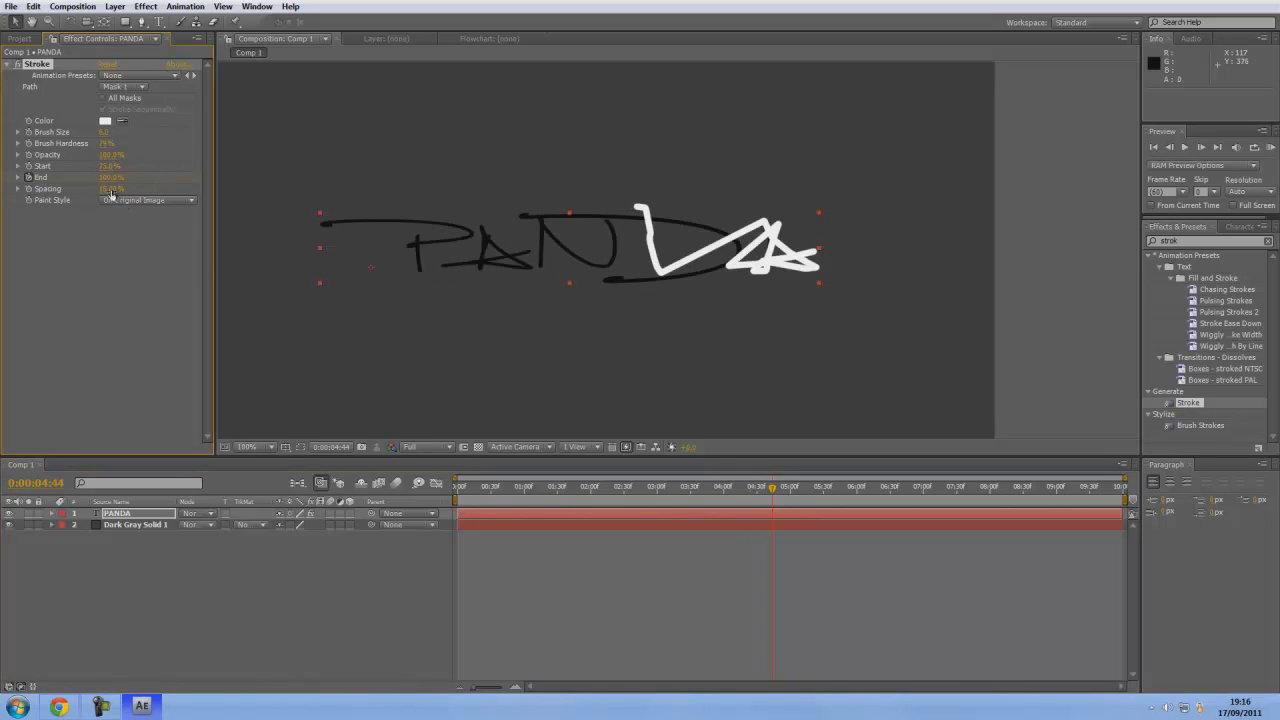
click(112, 200)
click(120, 216)
click(100, 199)
click(143, 220)
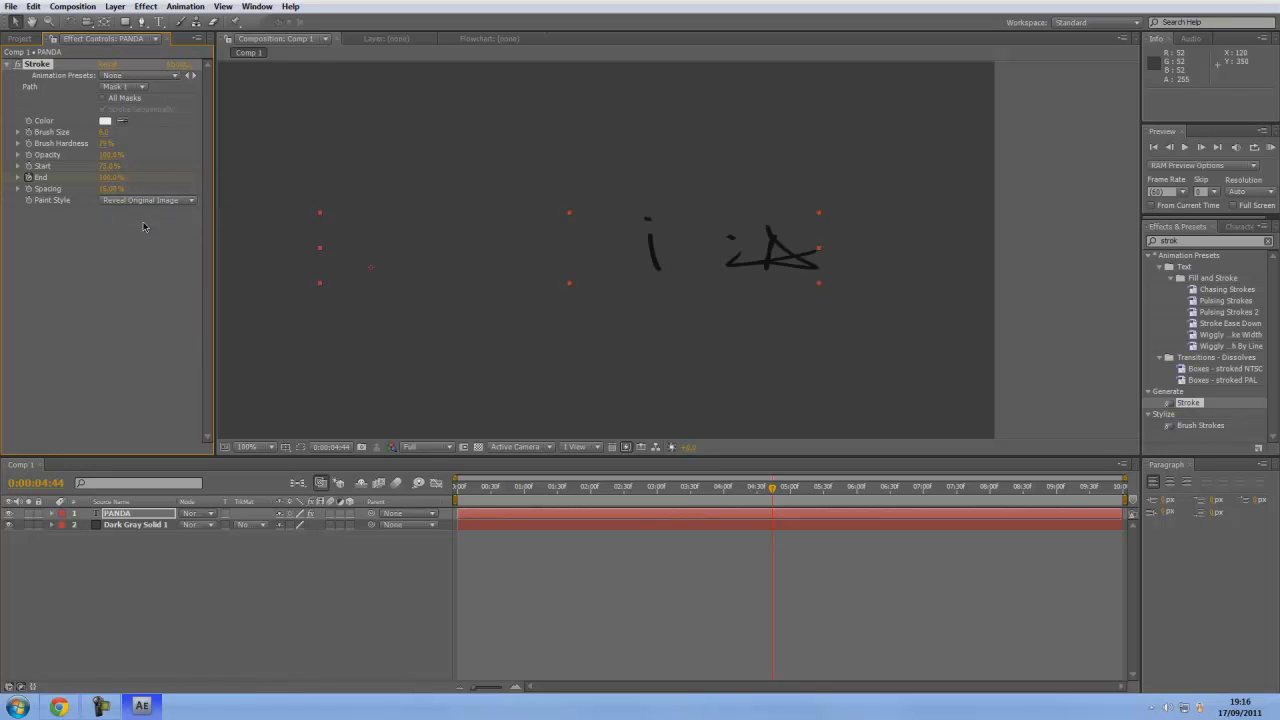
Play the reveal from the beginning, reset the Stroke's Start value to 0%, and return to the first frame.
mouse_move(778, 490)
mouse_down()
mouse_move(614, 496)
mouse_move(447, 531)
mouse_up()
key(space)
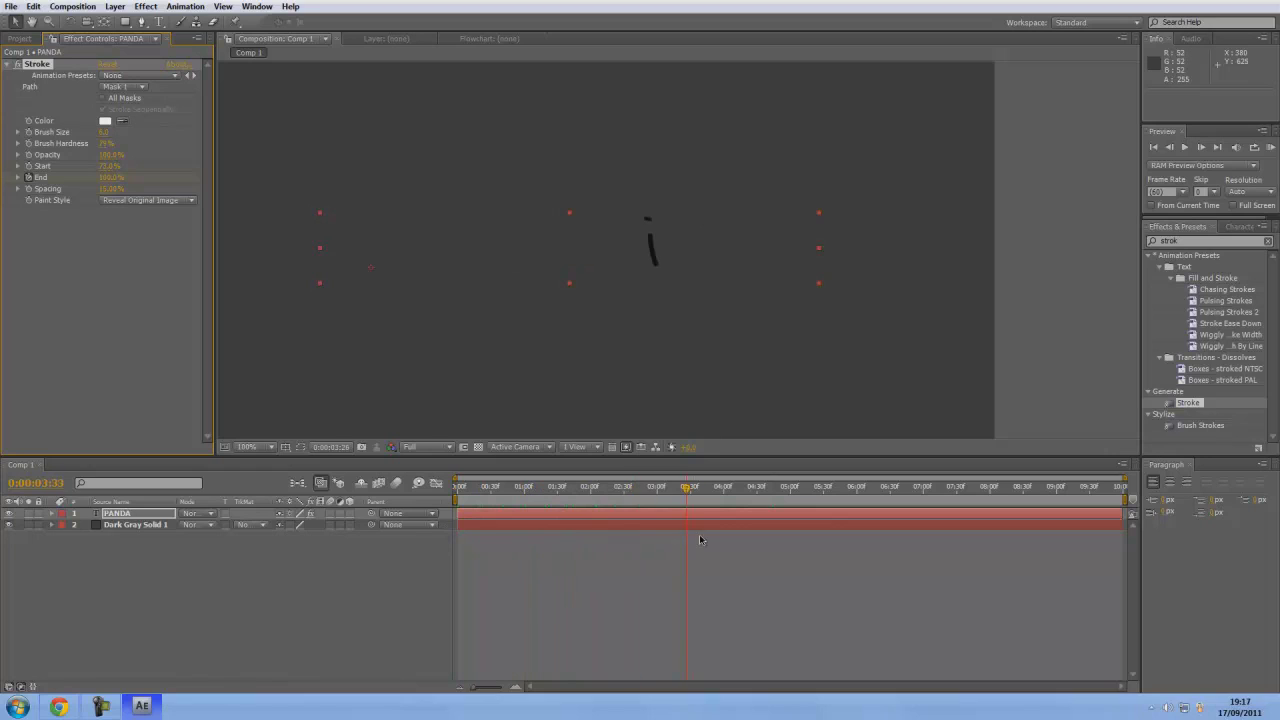
key(space)
drag(116, 176, 3, 180)
mouse_move(486, 488)
mouse_down()
mouse_move(694, 489)
mouse_move(810, 514)
mouse_move(418, 516)
mouse_up()
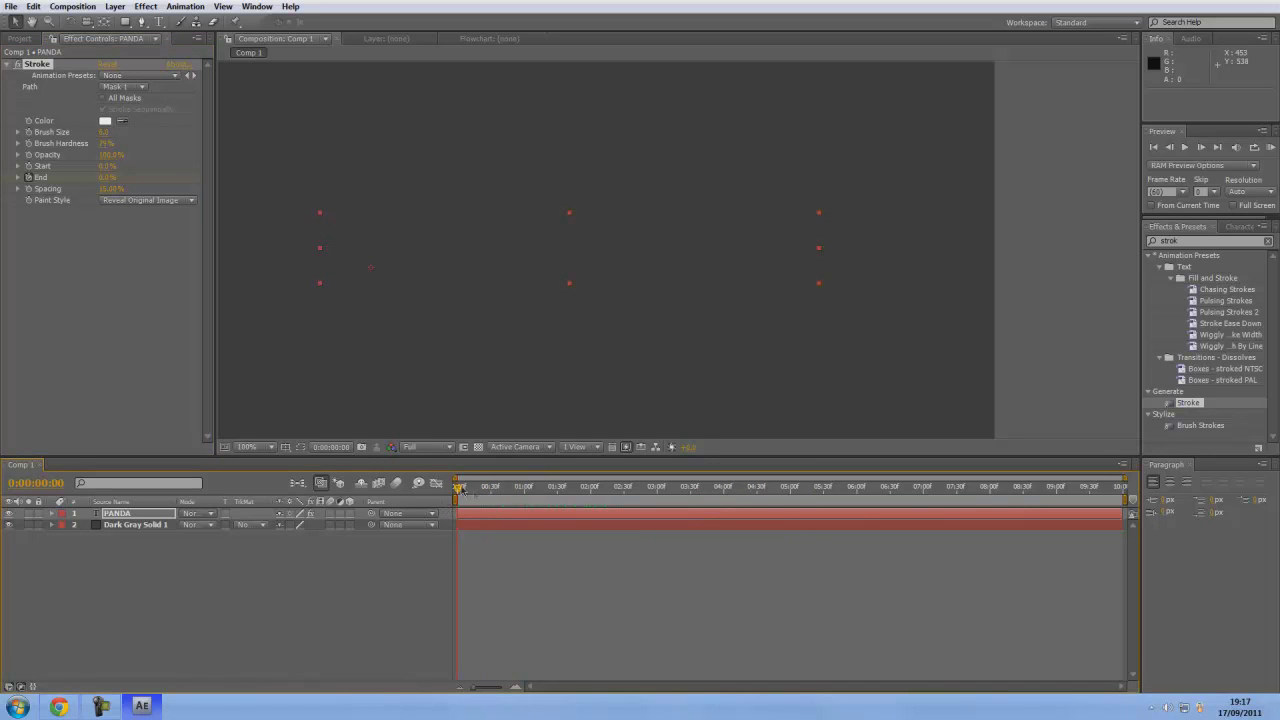
Try applying the Video Copilot Optical Flares effect directly to the PANDA text layer.
click(135, 7)
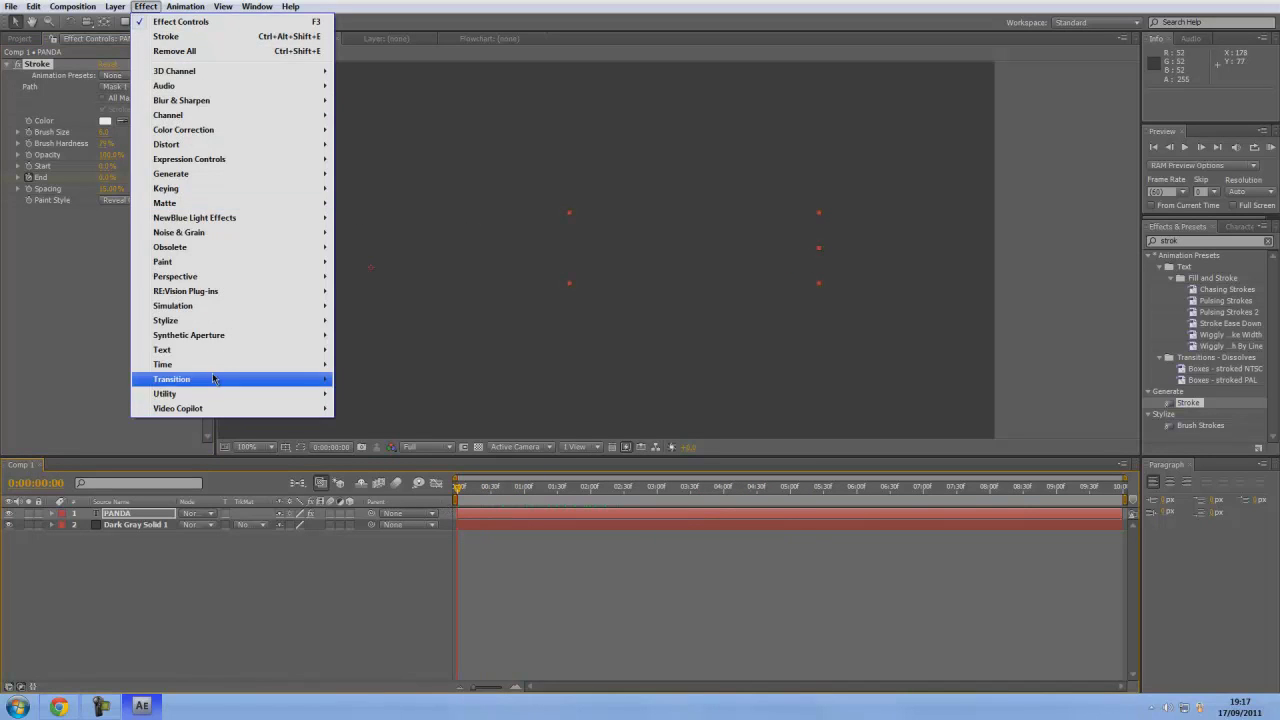
mouse_move(203, 412)
click(366, 409)
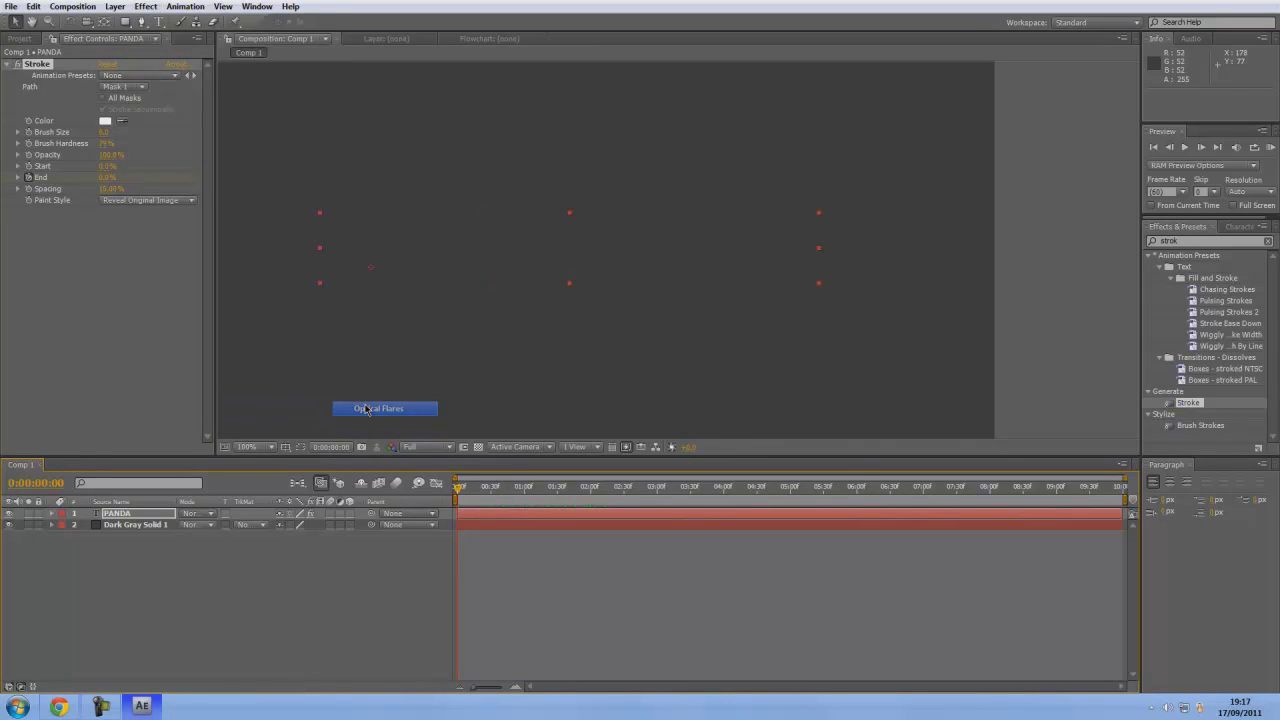
Switch to Facebook in Chrome and send short replies in the open chat.
click(62, 708)
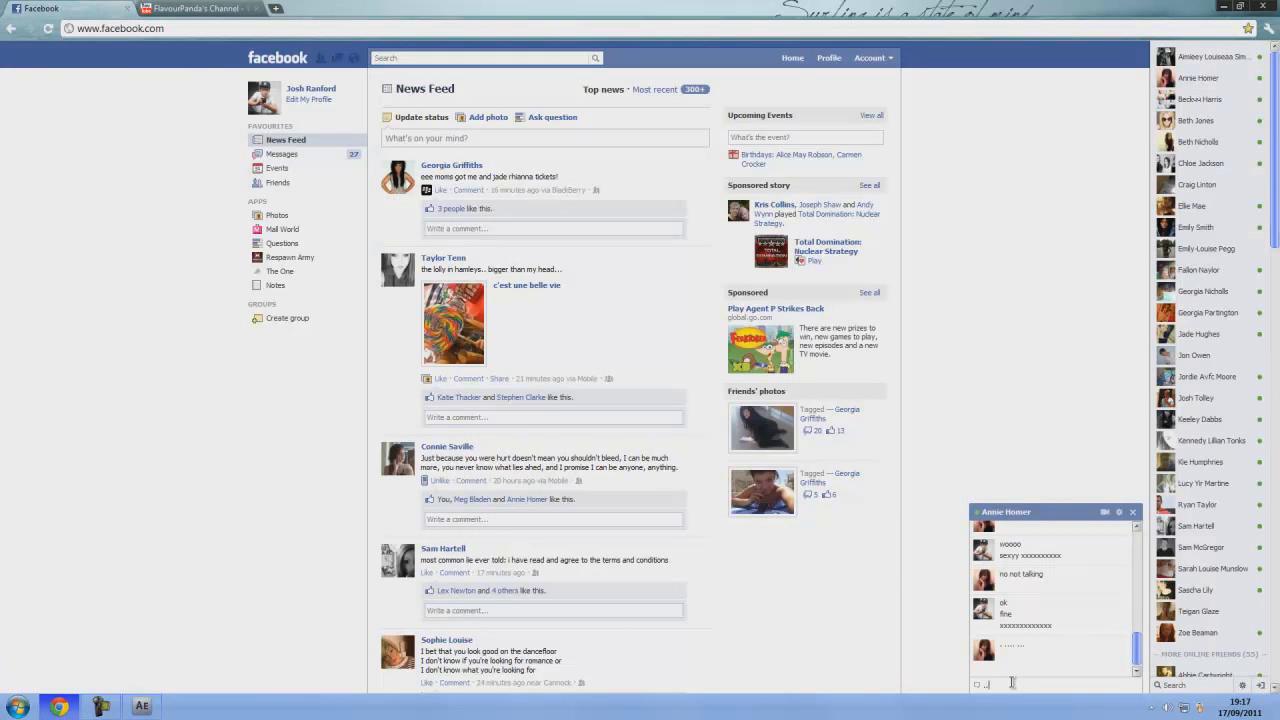
key(Return)
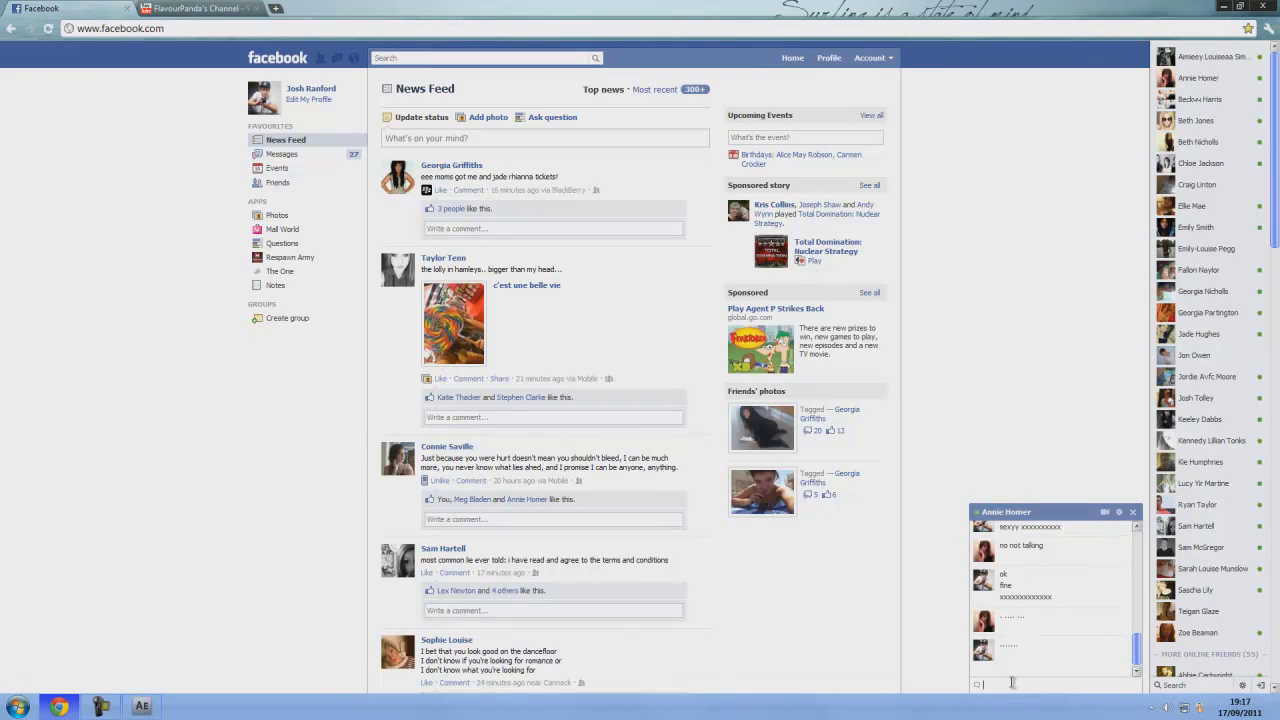
key(Return)
text(:'(xxxxxxxxxxxxxxxxx)
key(Return)
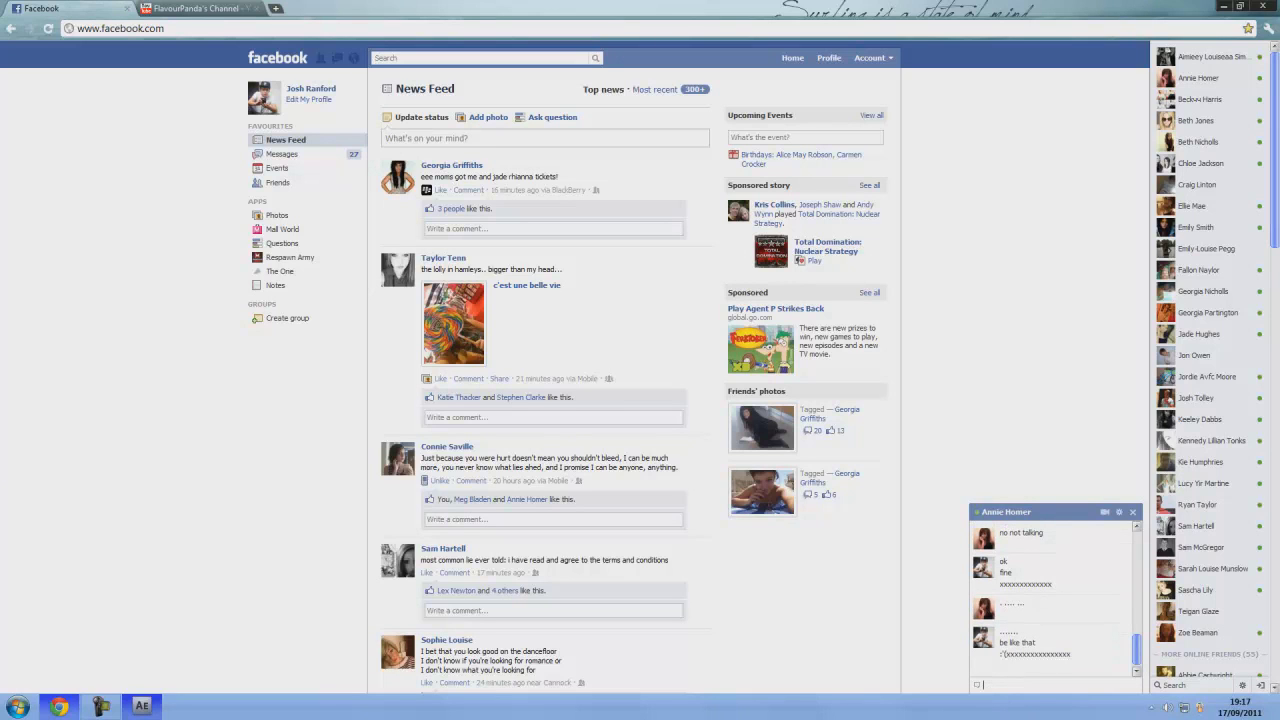
Switch back to After Effects and delete the Optical Flares effect from the PANDA text layer.
click(141, 706)
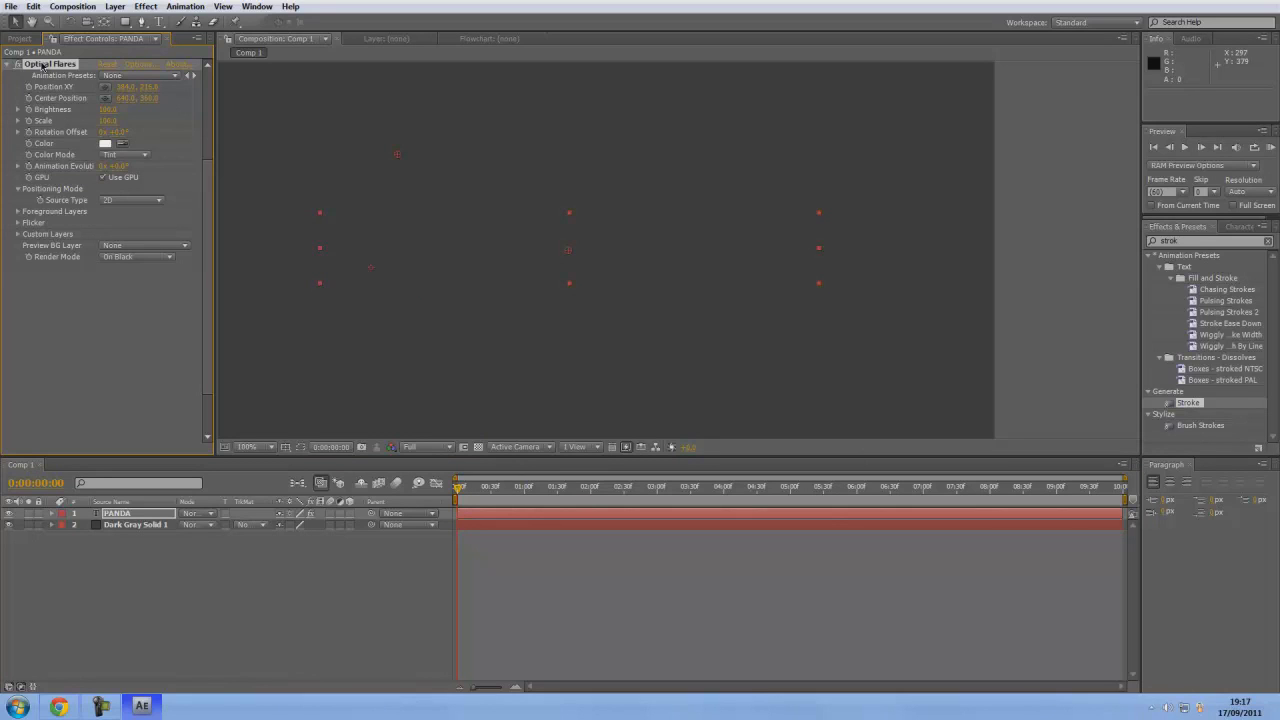
key(Delete)
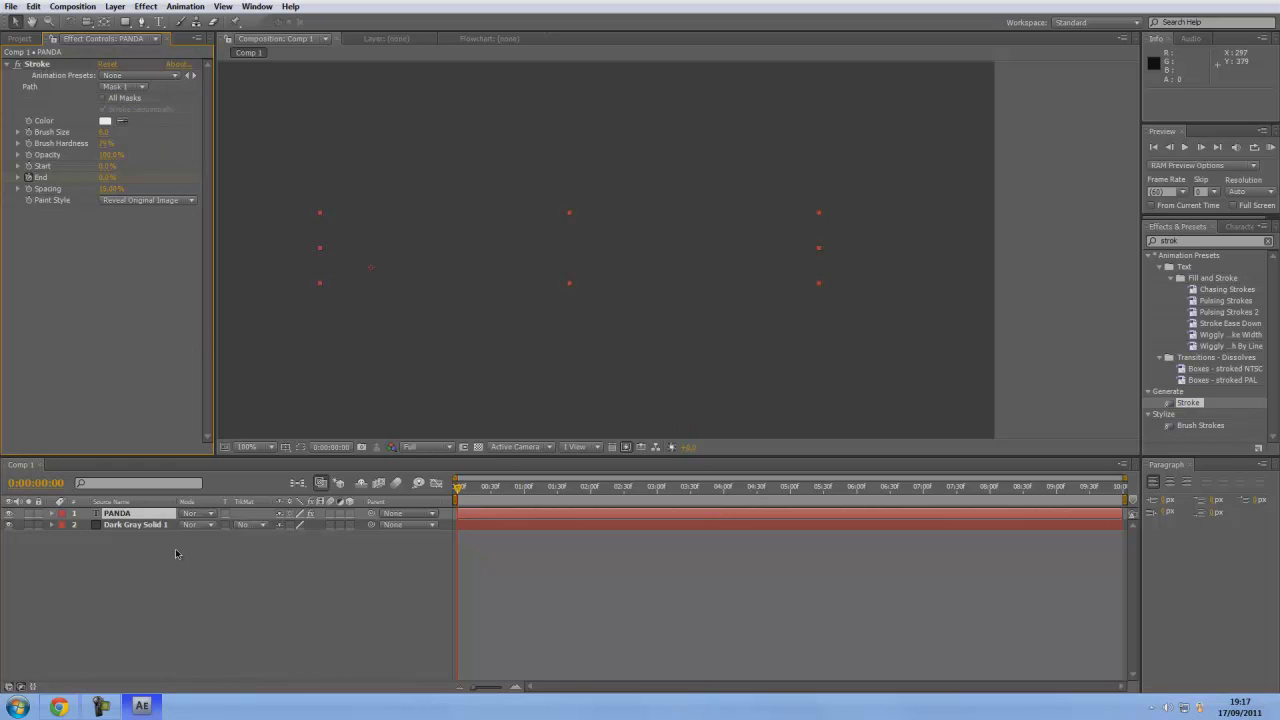
Move to 0:00:01:48 and create a new dark gray solid layer above the PANDA text.
drag(557, 497, 577, 490)
right_click(176, 546)
mouse_move(350, 557)
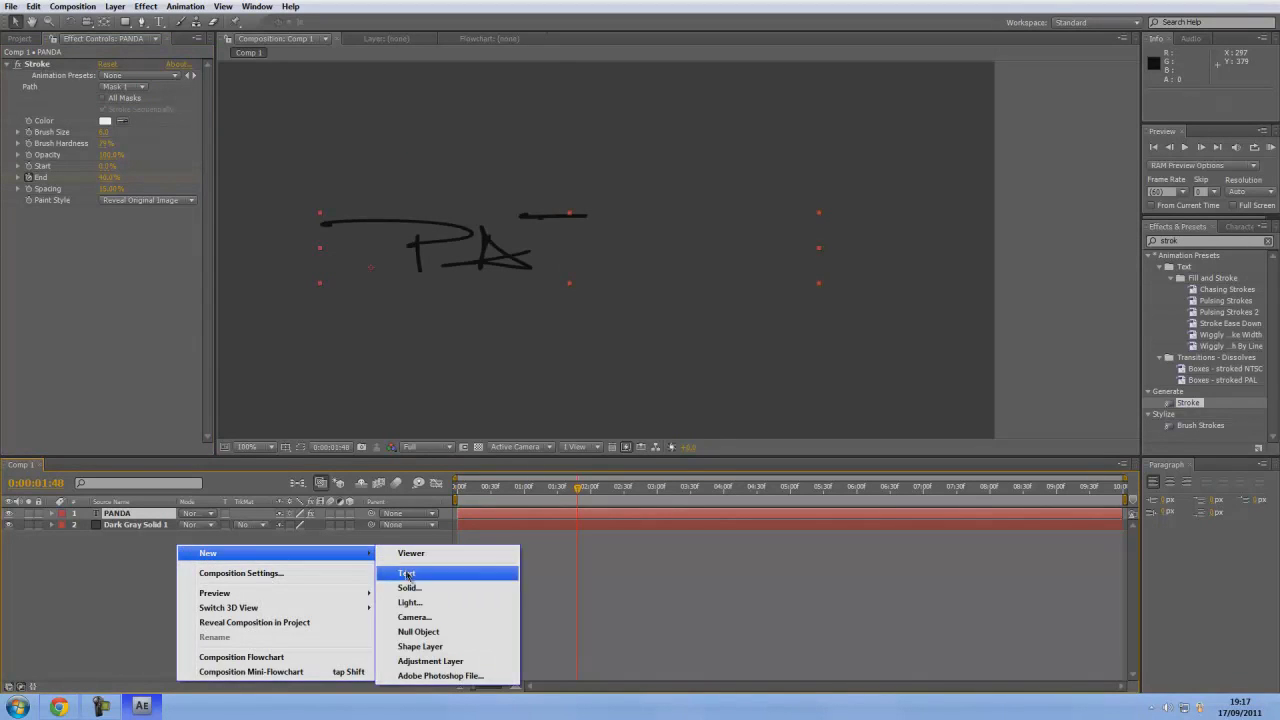
click(411, 587)
key(Return)
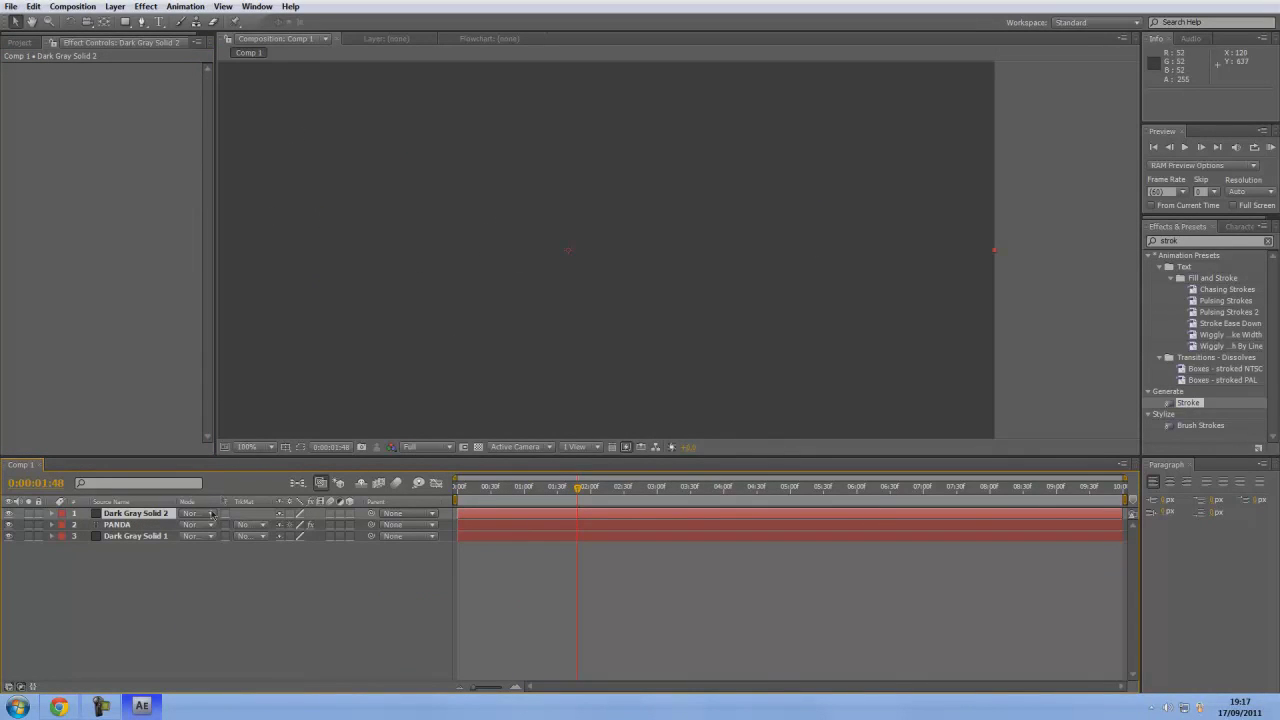
Set the new solid layer's blending mode to Screen.
right_click(160, 522)
mouse_move(300, 390)
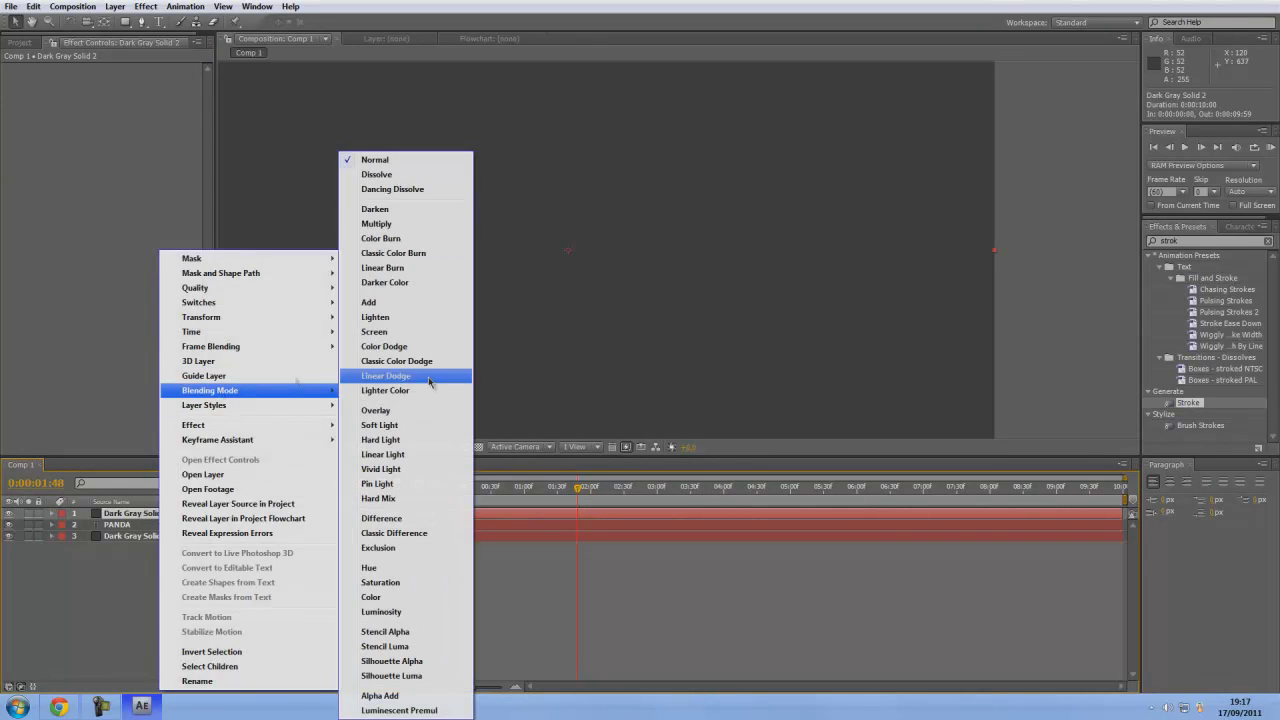
click(390, 331)
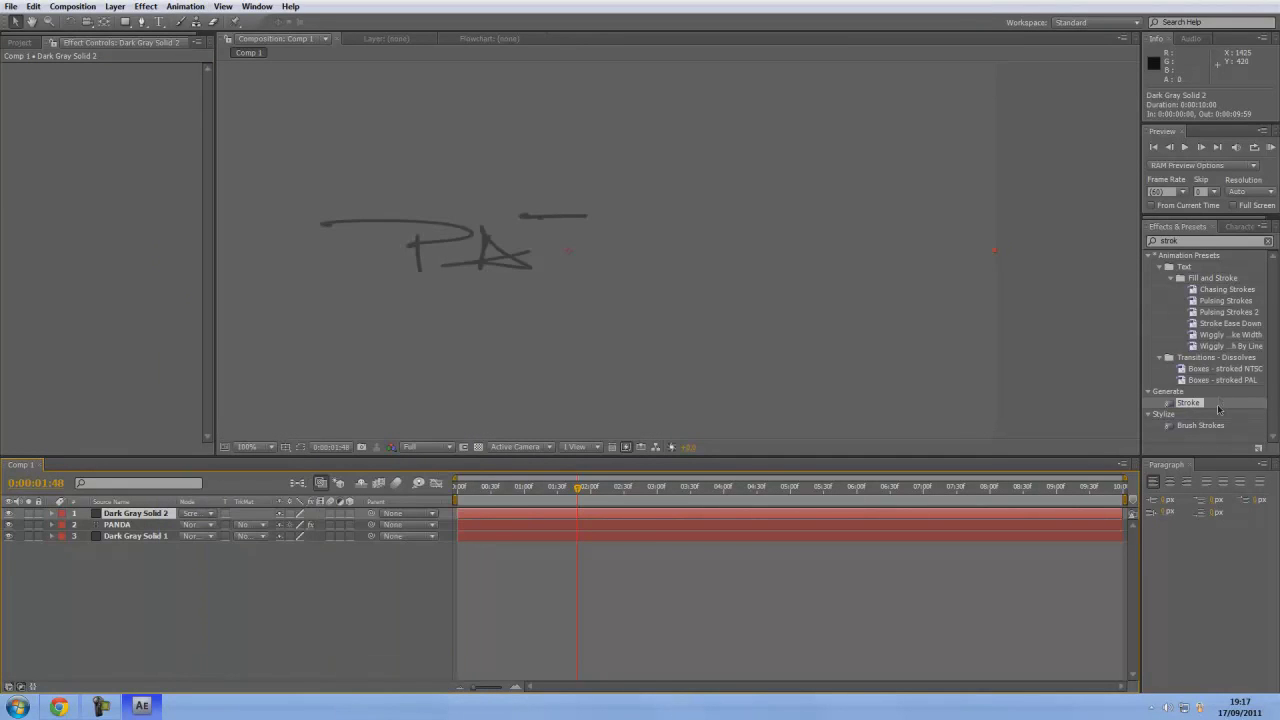
Apply the Video Copilot Optical Flares effect to the new solid and open the preset browser in its options.
click(1187, 403)
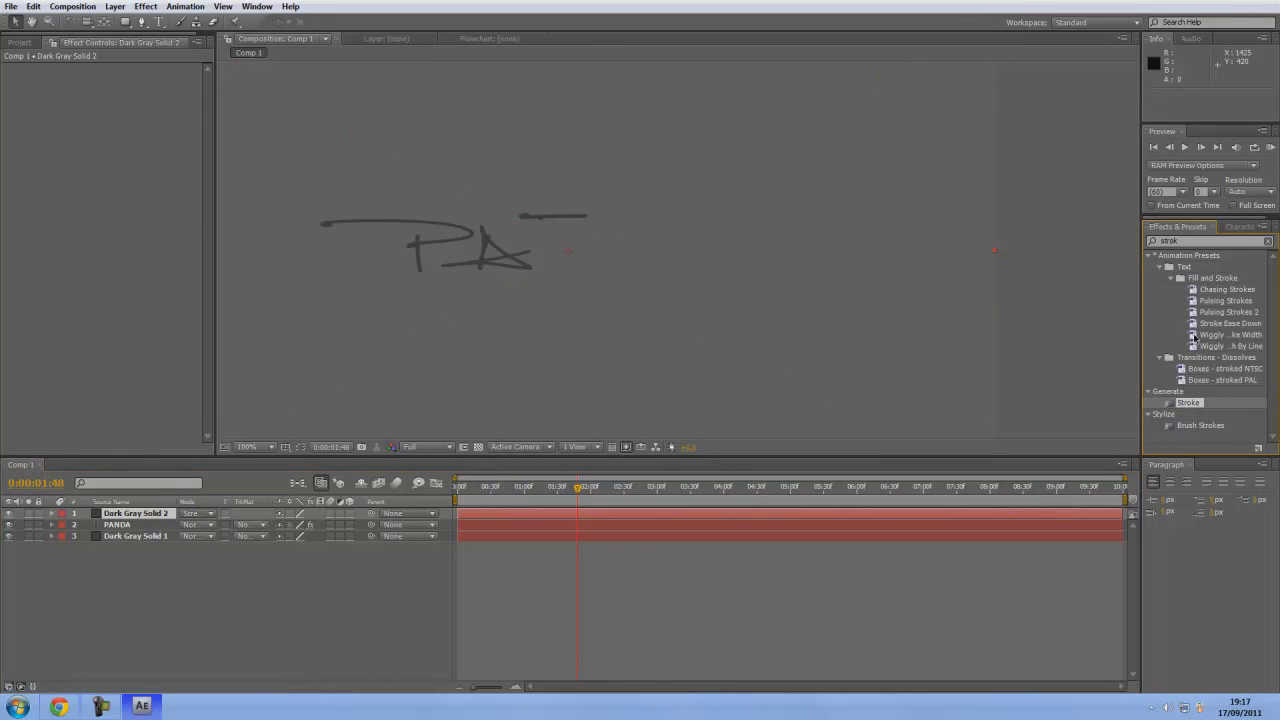
click(146, 6)
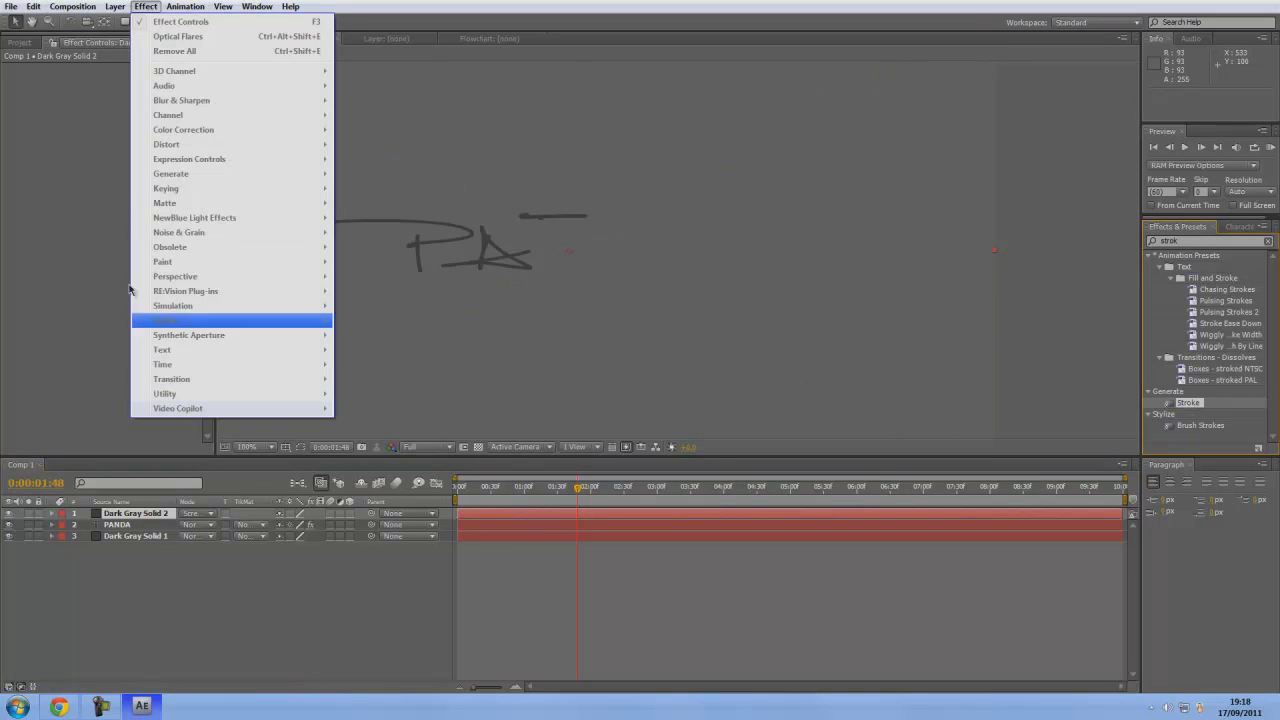
click(112, 501)
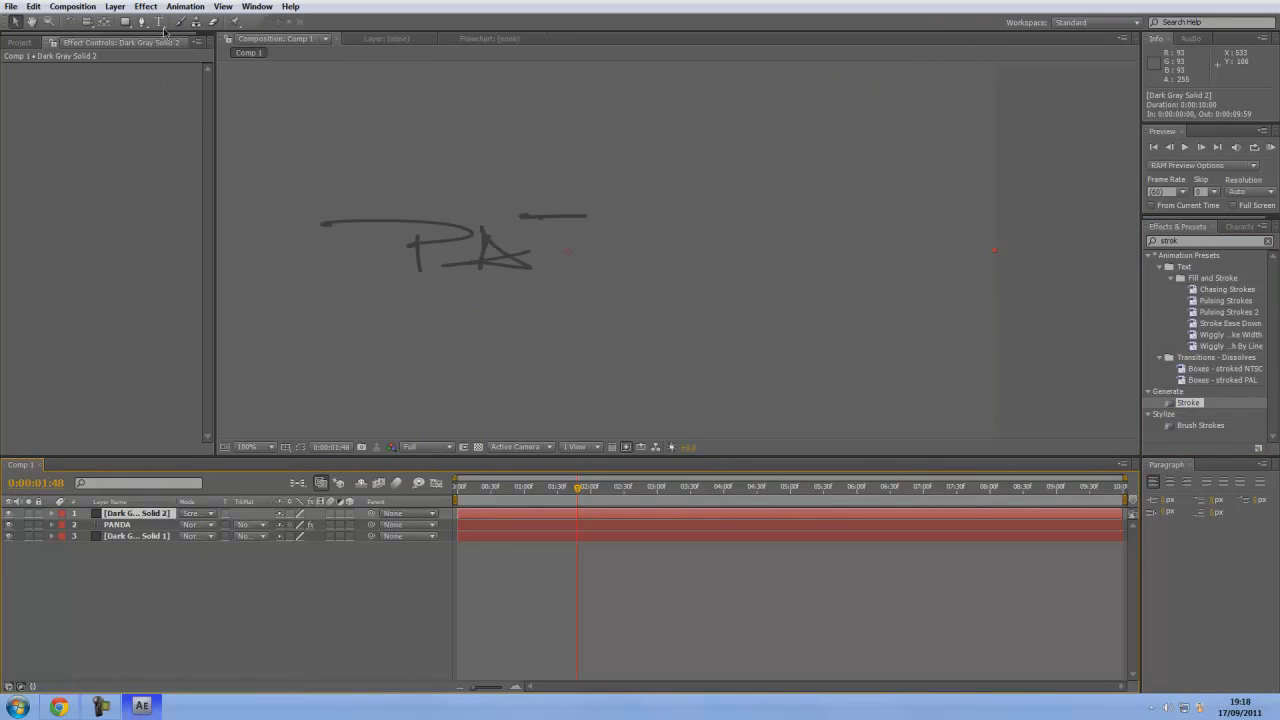
click(146, 6)
mouse_move(210, 410)
click(385, 408)
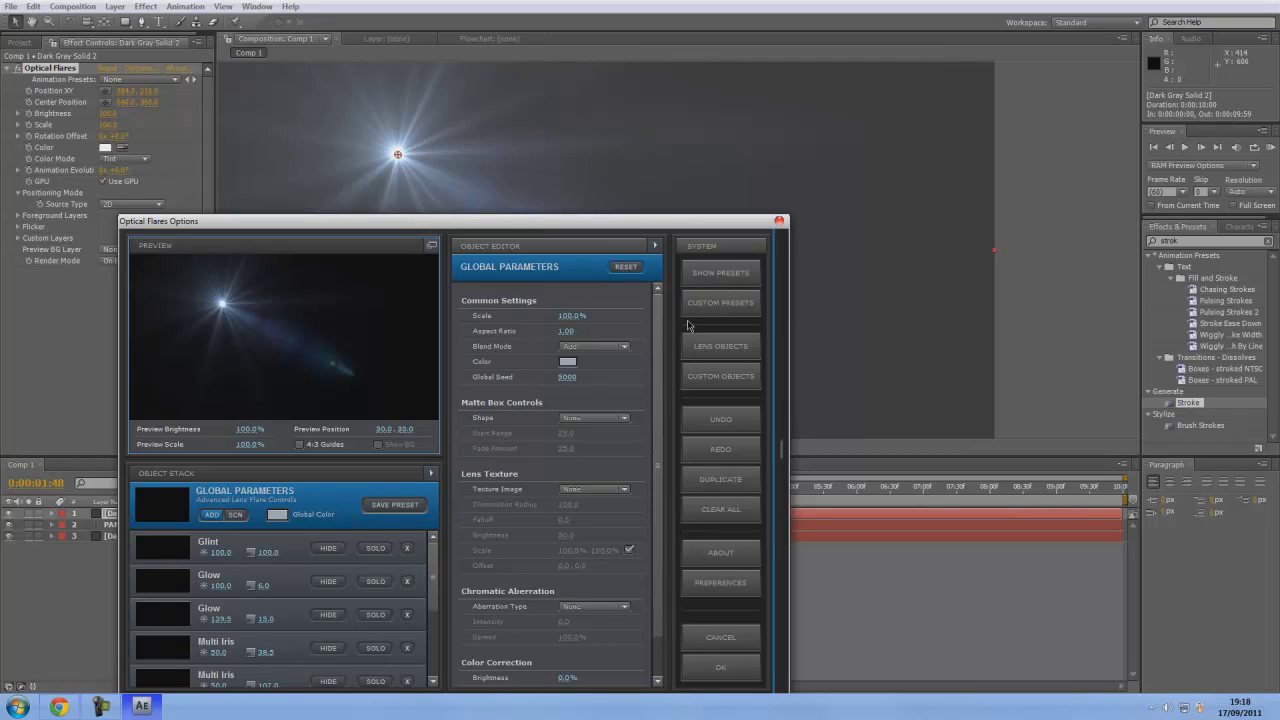
click(720, 272)
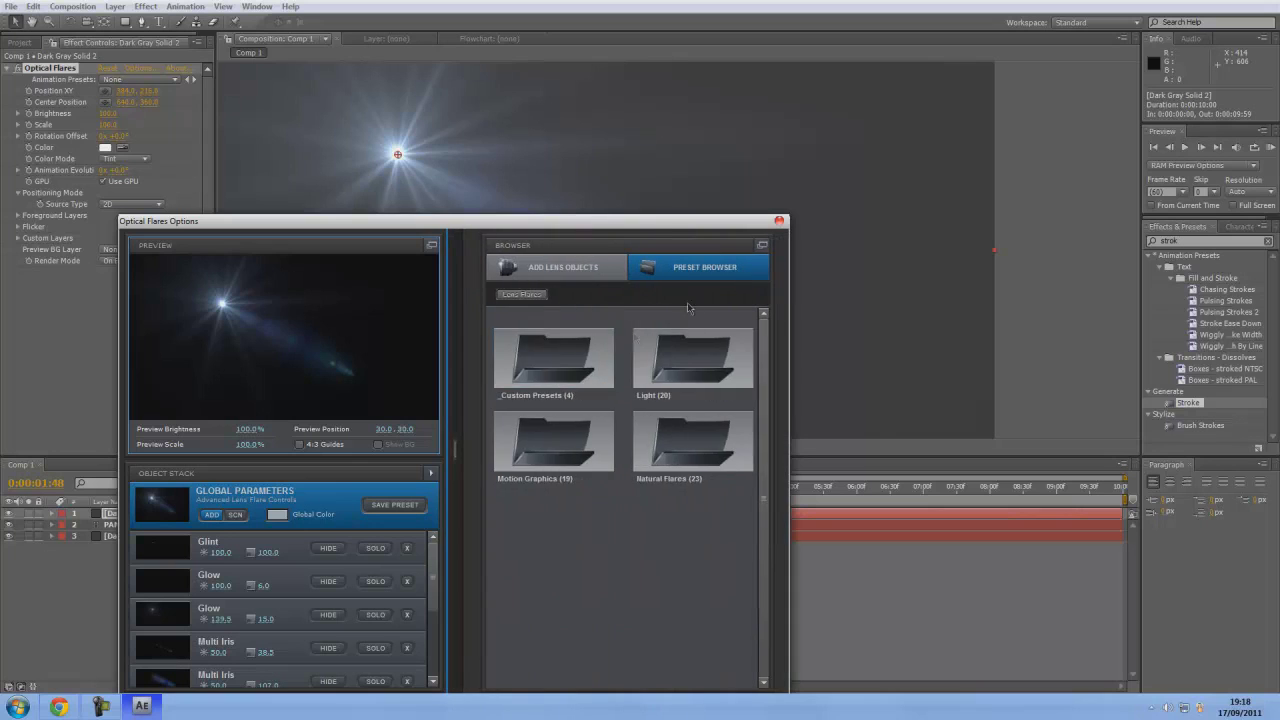
Load the JayJay preset from the Light folder and apply it to the solid's Optical Flares effect.
double_click(690, 360)
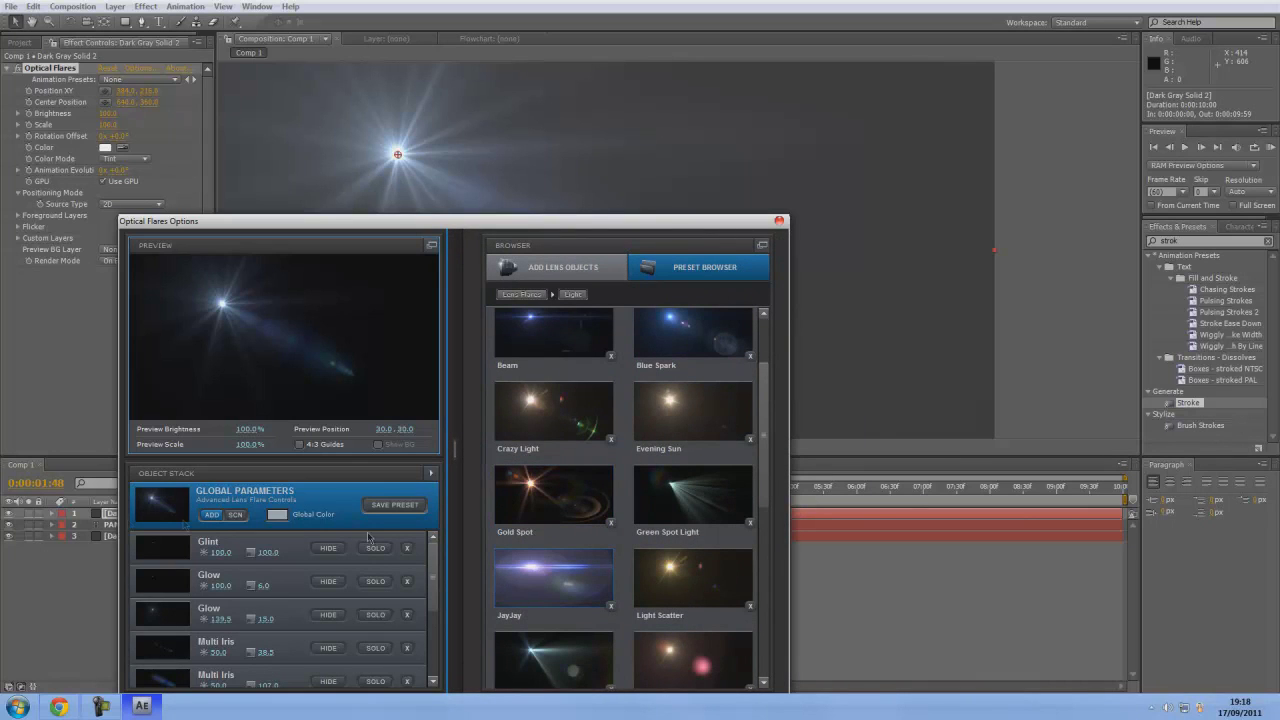
double_click(547, 648)
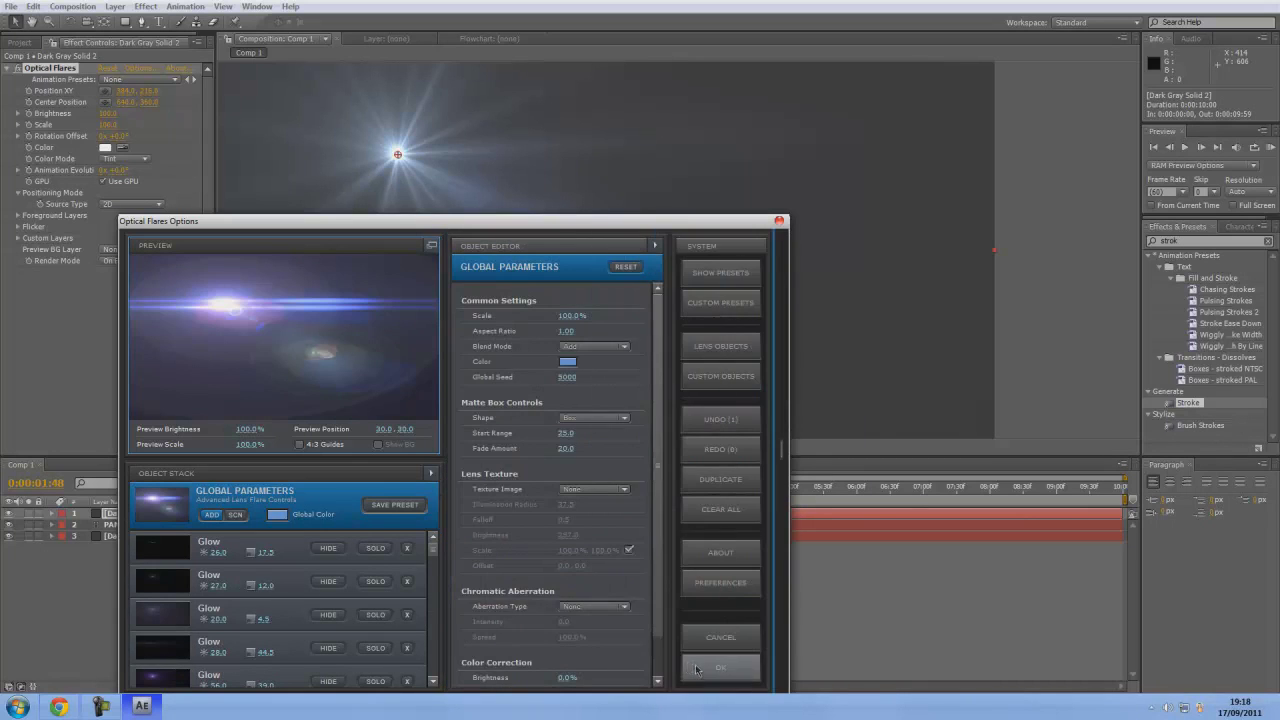
click(720, 667)
Place the flare's light source below and left of the PANDA text at about 111, 413 and lower the flare's brightness.
drag(400, 177, 338, 199)
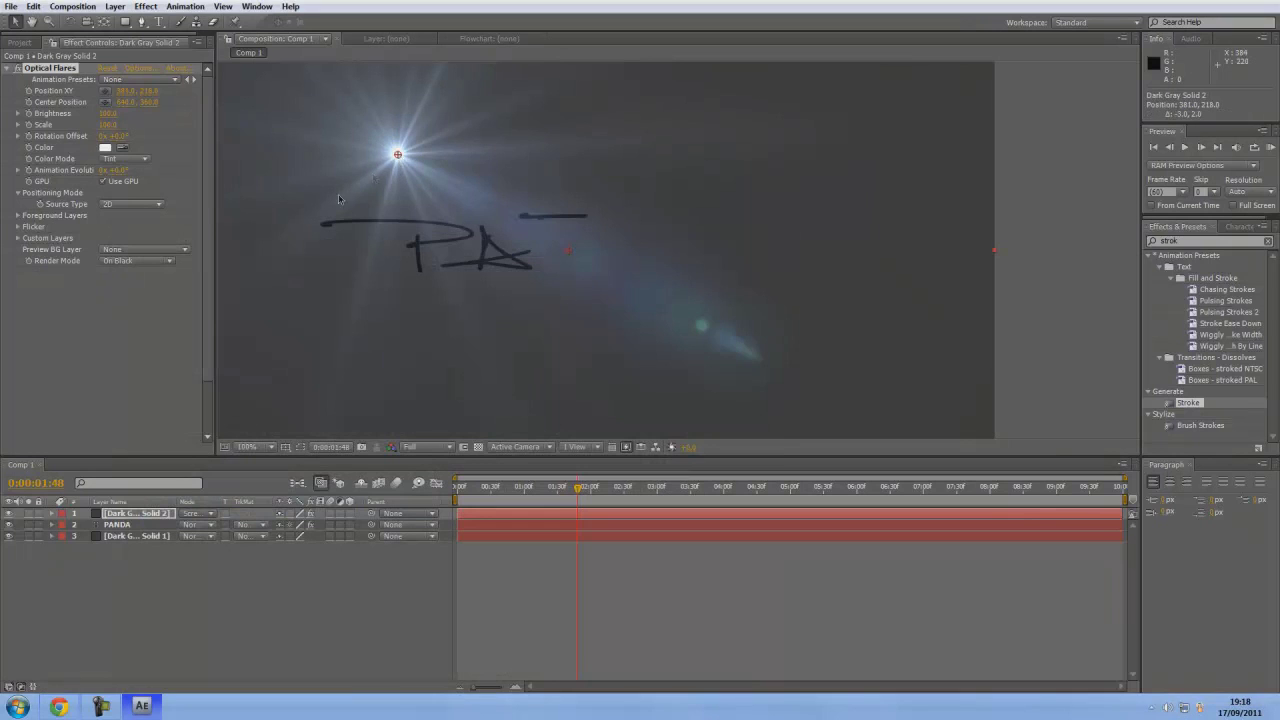
drag(247, 277, 218, 292)
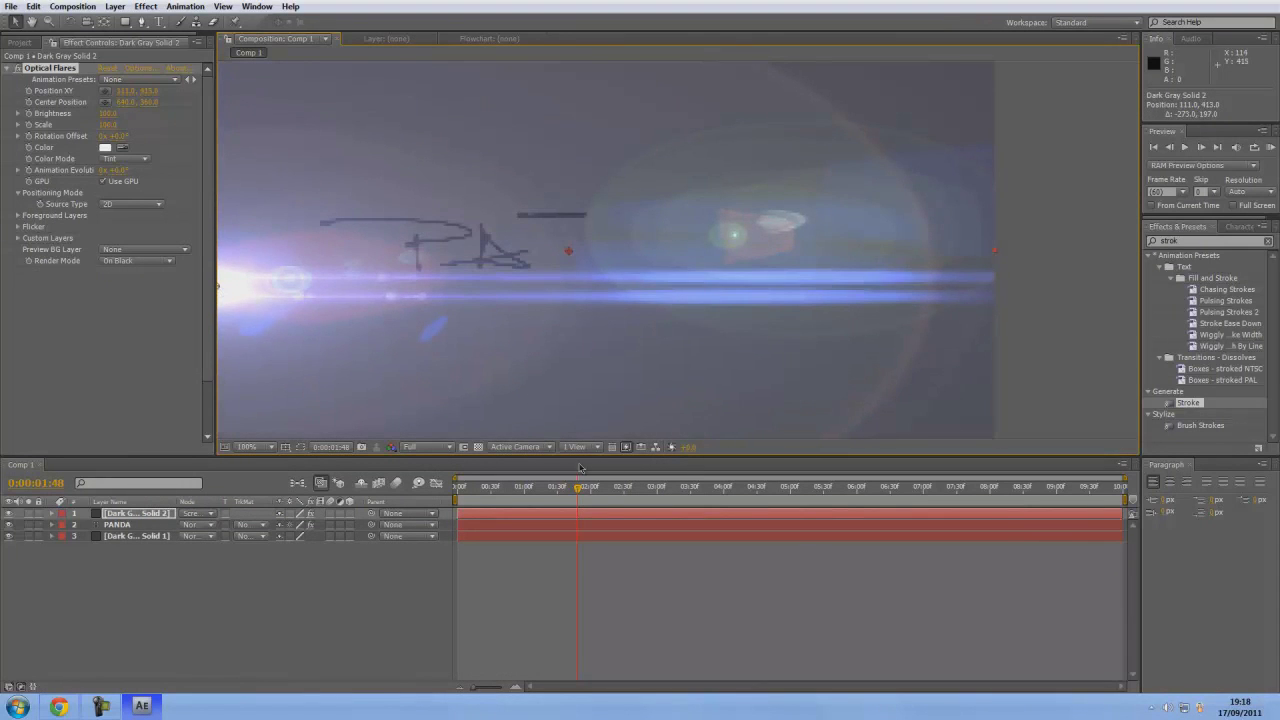
drag(580, 491, 680, 505)
click(108, 115)
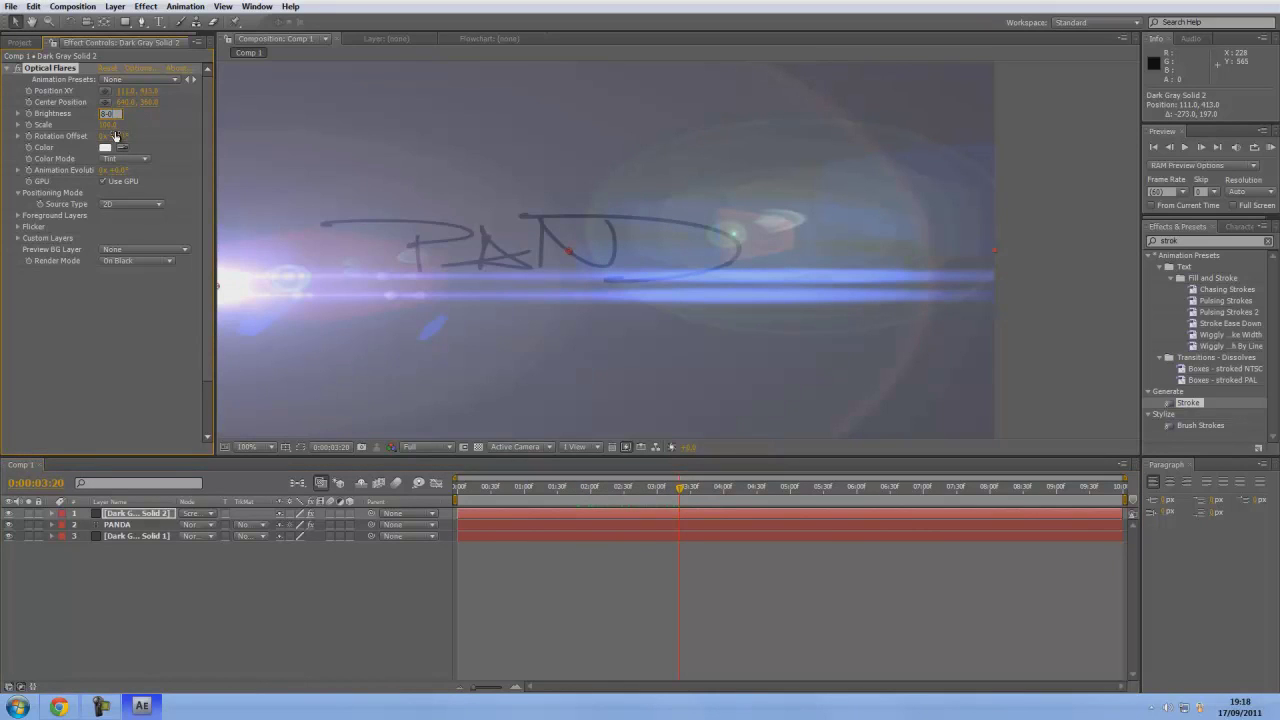
key(Return)
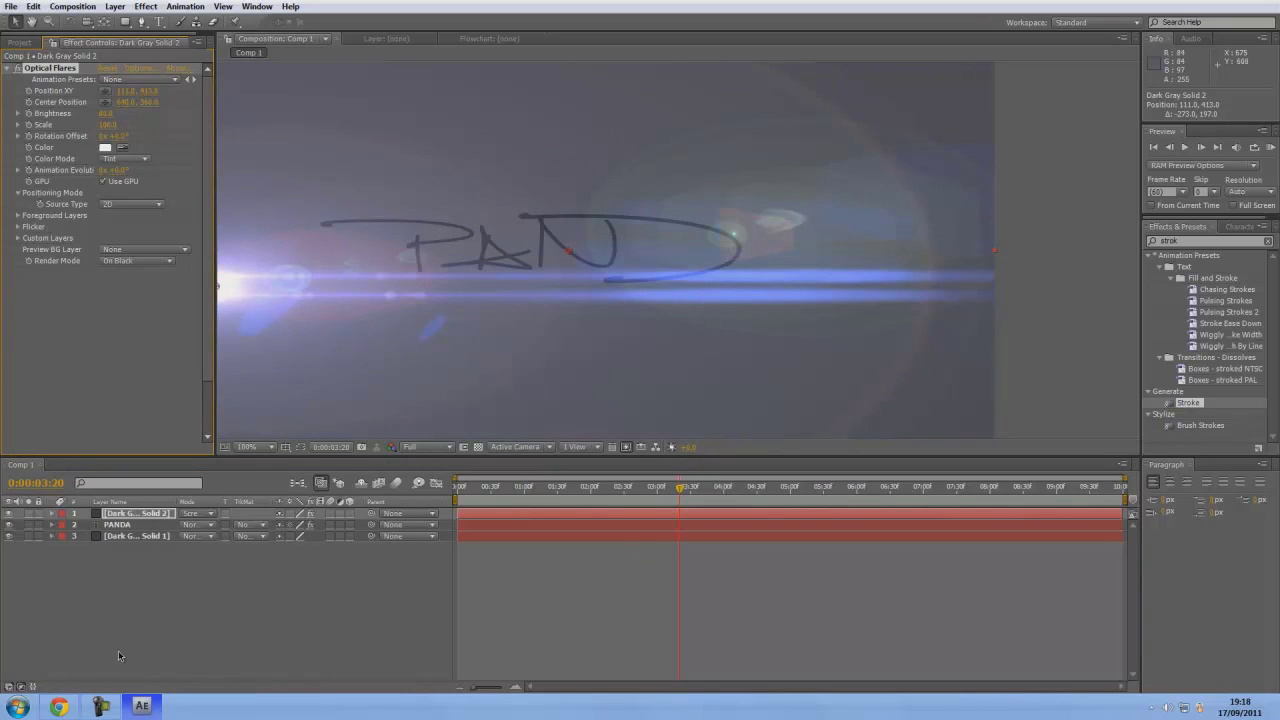
Scrub through the composition to review the PANDA reveal with the flare, and return to 0:00:00:00.
click(651, 487)
mouse_move(517, 489)
mouse_down()
mouse_move(554, 494)
mouse_move(455, 530)
mouse_move(572, 537)
mouse_move(731, 579)
mouse_up()
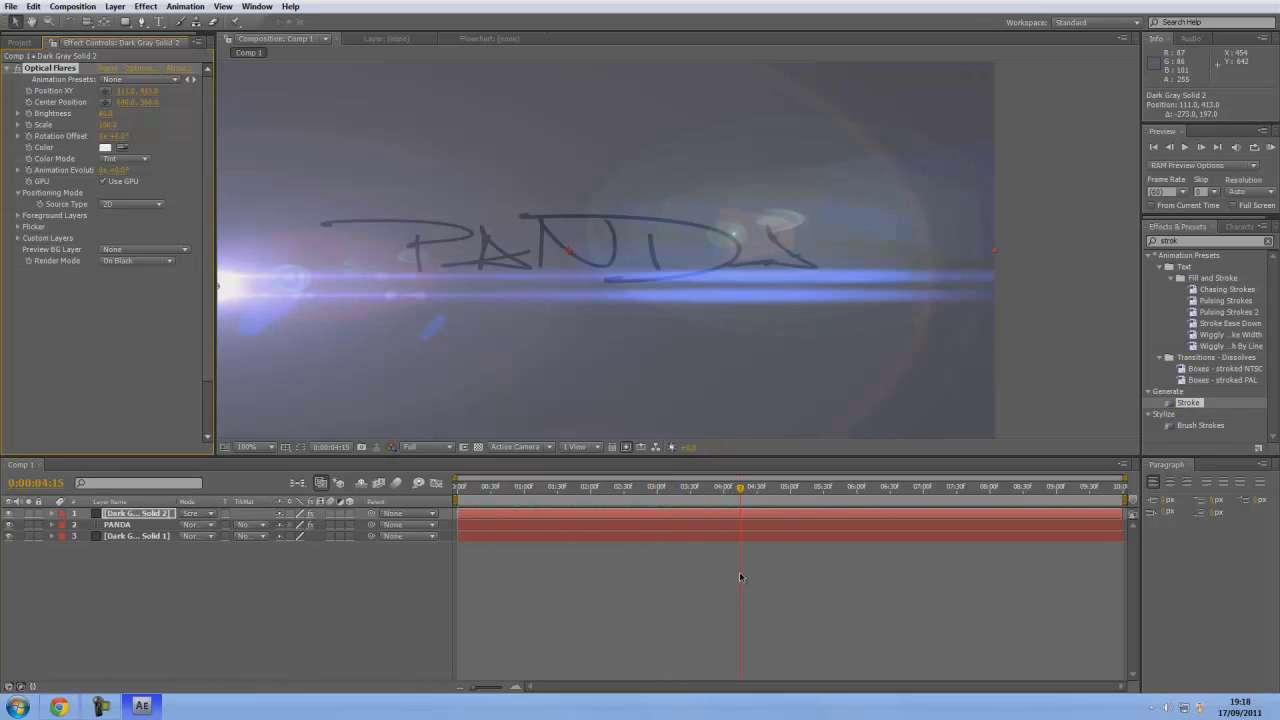
mouse_move(740, 579)
mouse_down()
mouse_move(576, 600)
mouse_move(370, 580)
mouse_move(683, 588)
mouse_up()
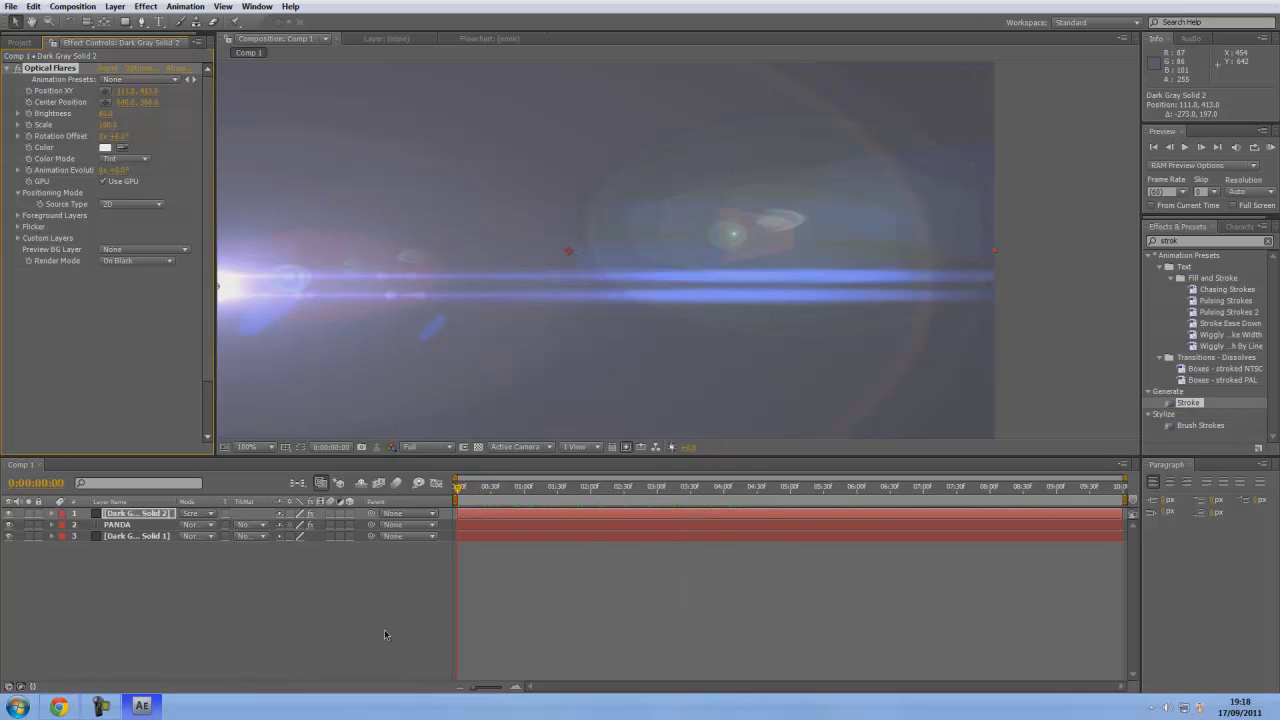